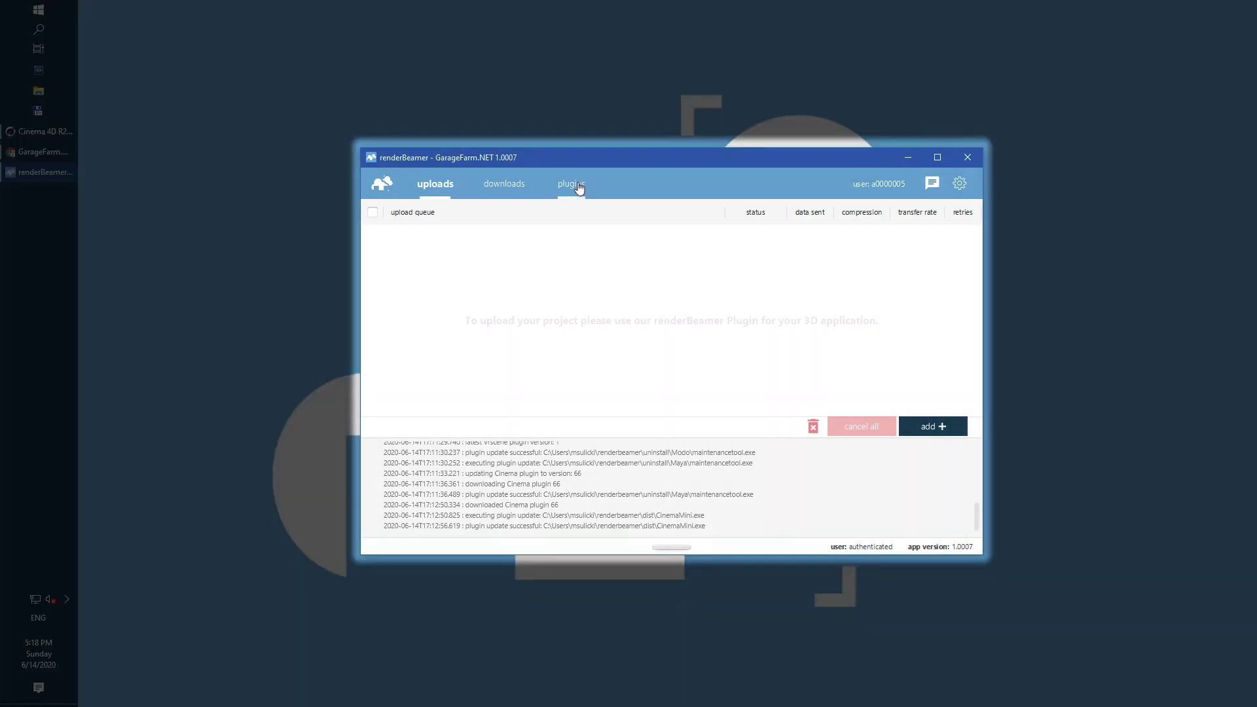
- Confirm the Cinema4D plugin is listed as installed, then bring up renderBeamer's settings
{"action": "left_click", "coordinate": [579, 188]}
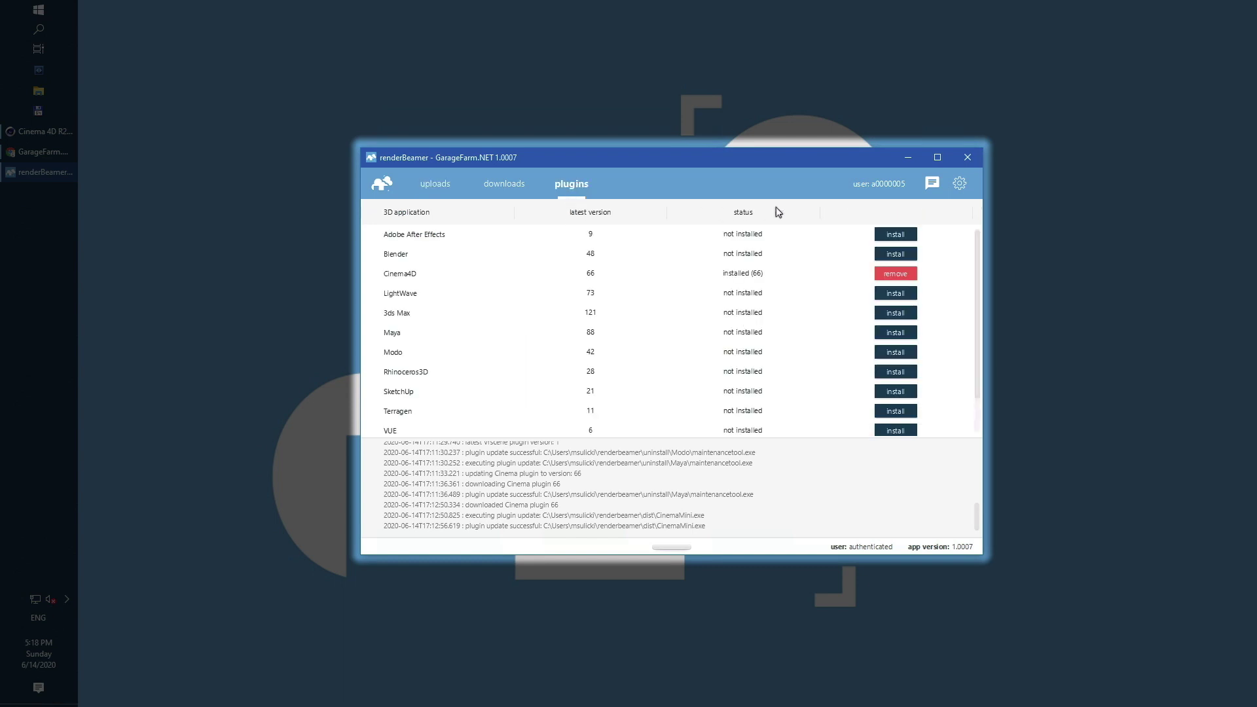
{"action": "left_click", "coordinate": [962, 186]}
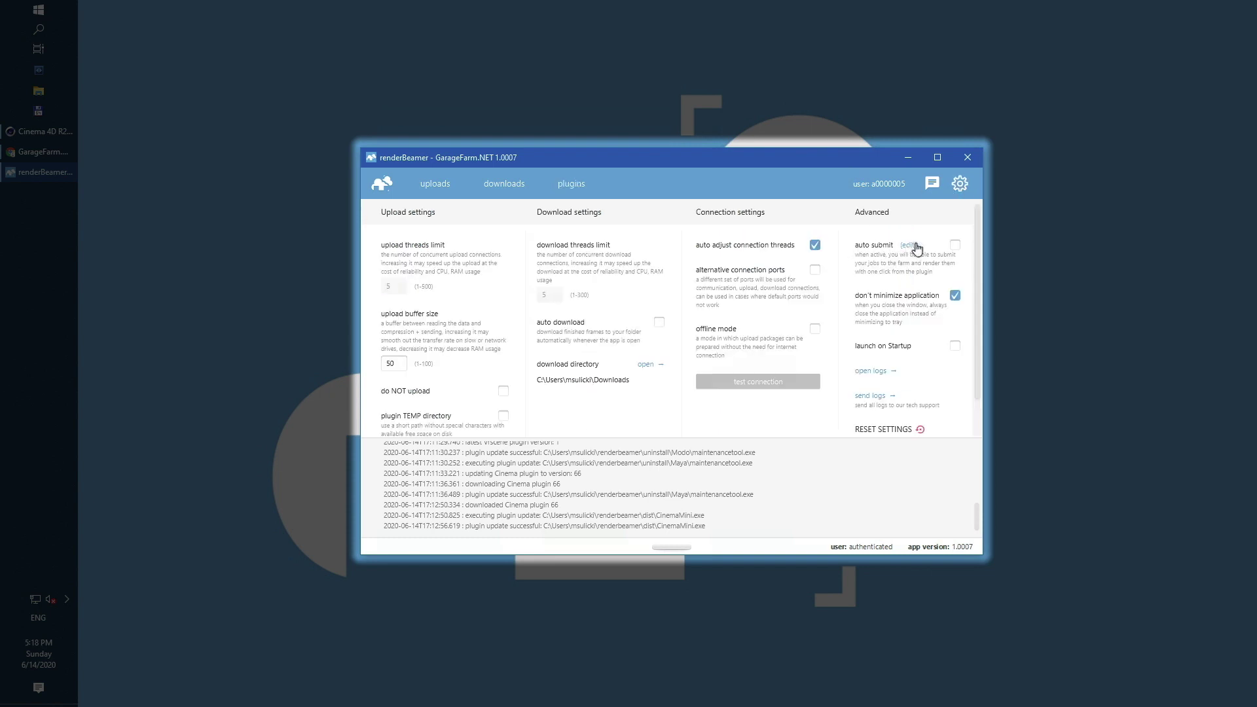
- Enable auto submit with high priority on both 62GB and 121GB RAM node groups, not paused
{"action": "left_click", "coordinate": [954, 245]}
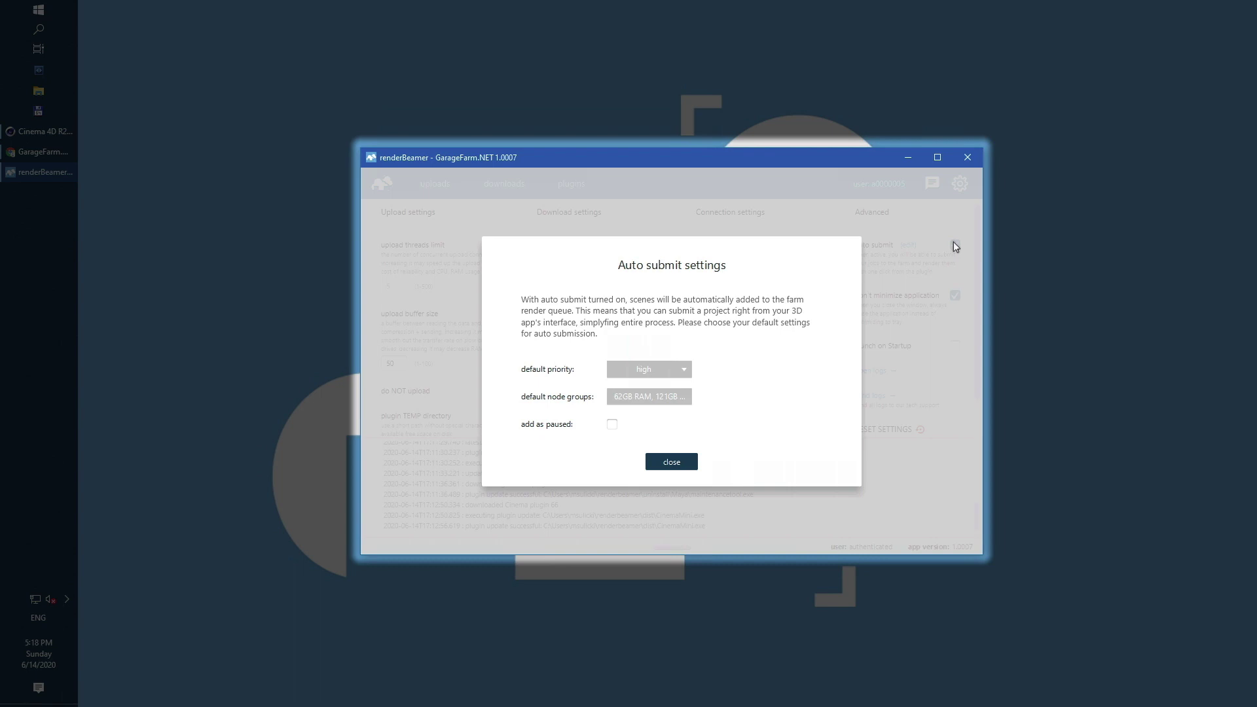
{"action": "left_click", "coordinate": [650, 369]}
{"action": "left_click", "coordinate": [650, 389]}
{"action": "left_click", "coordinate": [652, 397]}
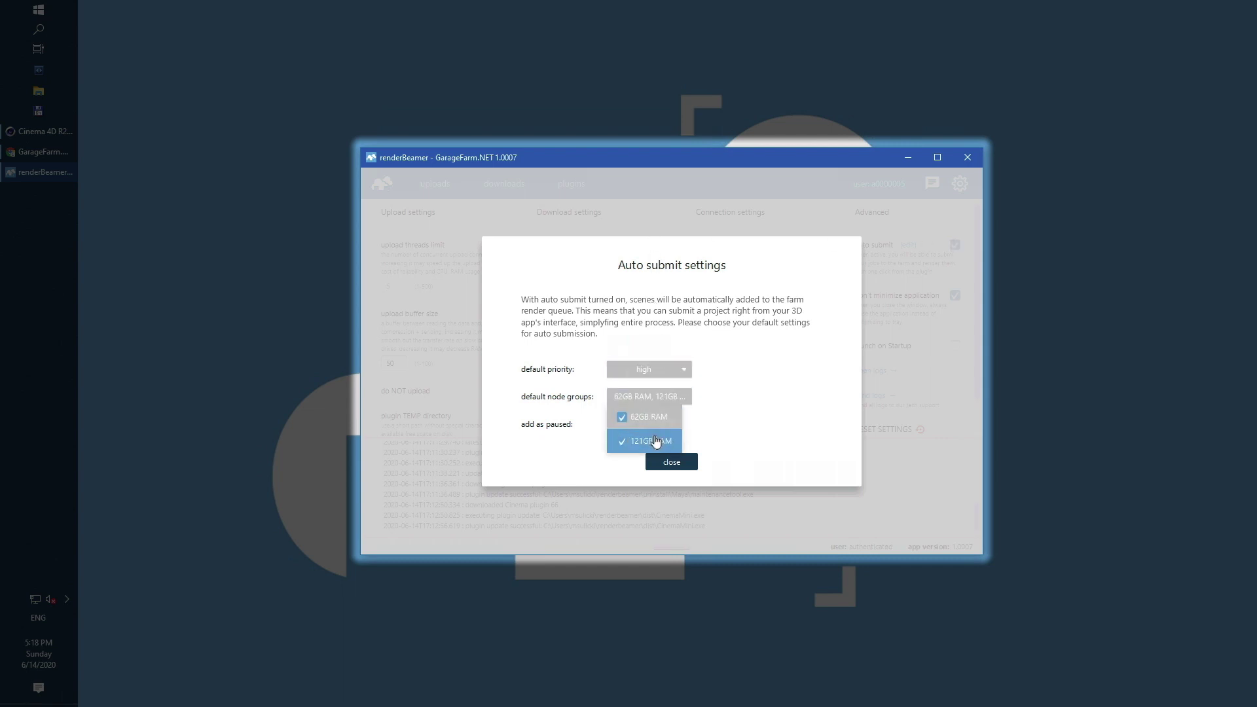
{"action": "left_click", "coordinate": [651, 398]}
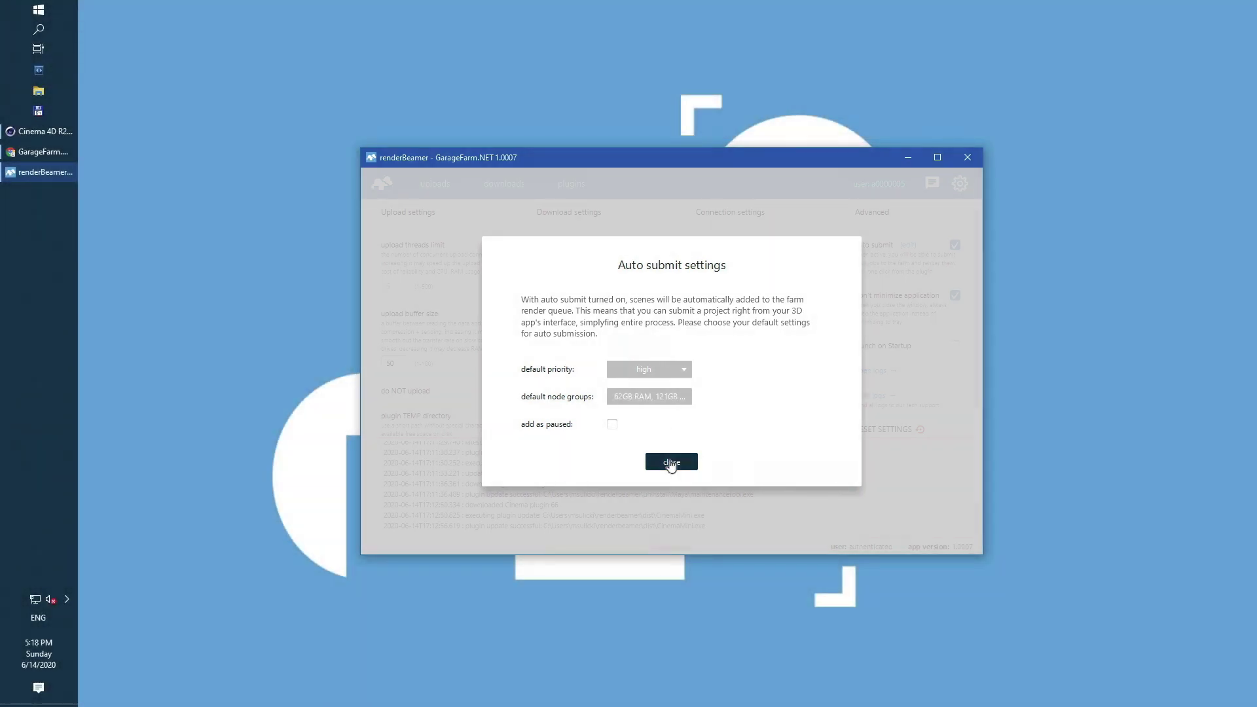
{"action": "left_click", "coordinate": [672, 462]}
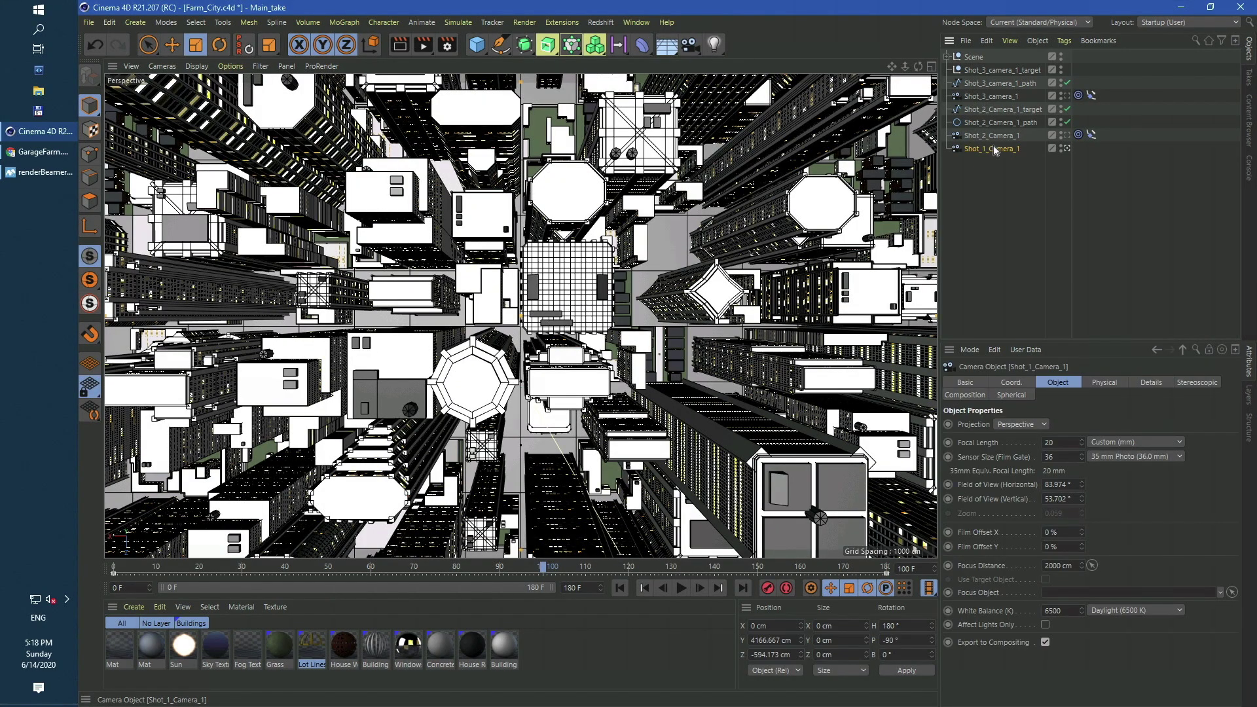
- Look through Shot_3_camera_1, then deselect it and save Farm_City.c4d with Ctrl+S
{"action": "left_click", "coordinate": [990, 96]}
{"action": "left_click", "coordinate": [1066, 96]}
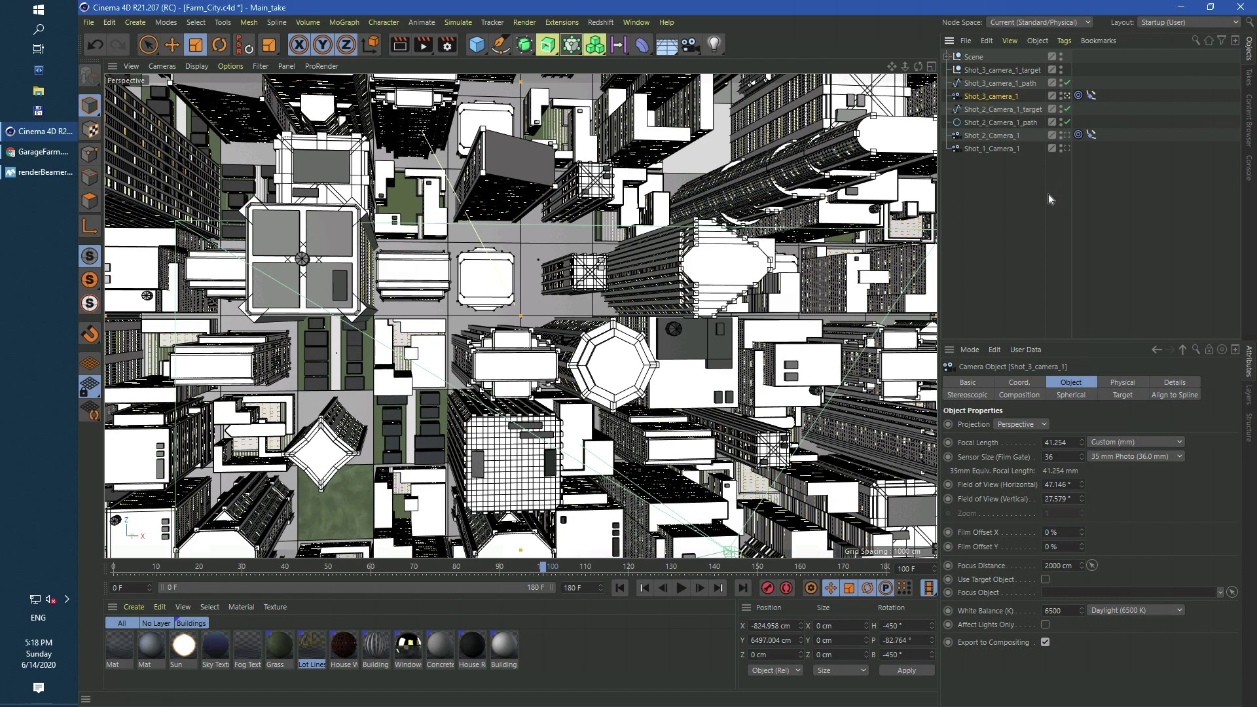
{"action": "left_click", "coordinate": [1047, 193]}
{"action": "key", "text": "ctrl+s"}
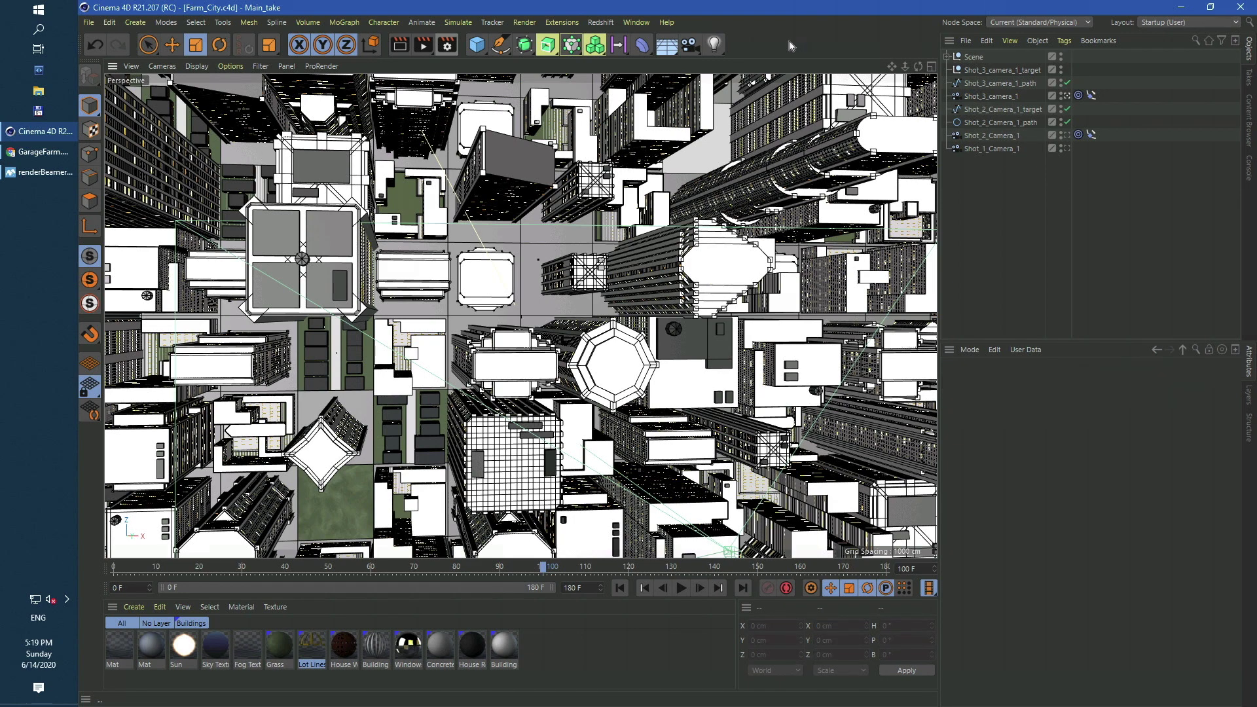
- Review the render settings: 1920x1080 output, frames 0–180, JPG save format, Physical renderer
{"action": "left_click", "coordinate": [447, 45]}
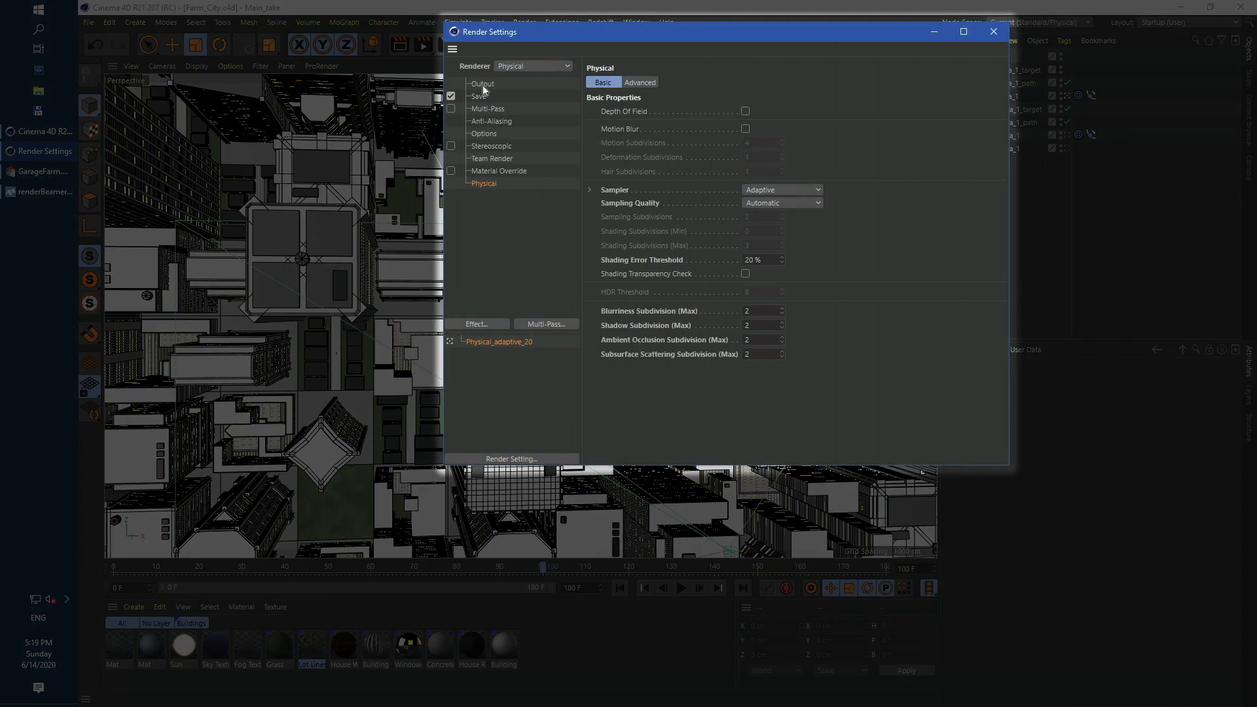
{"action": "left_click", "coordinate": [482, 83]}
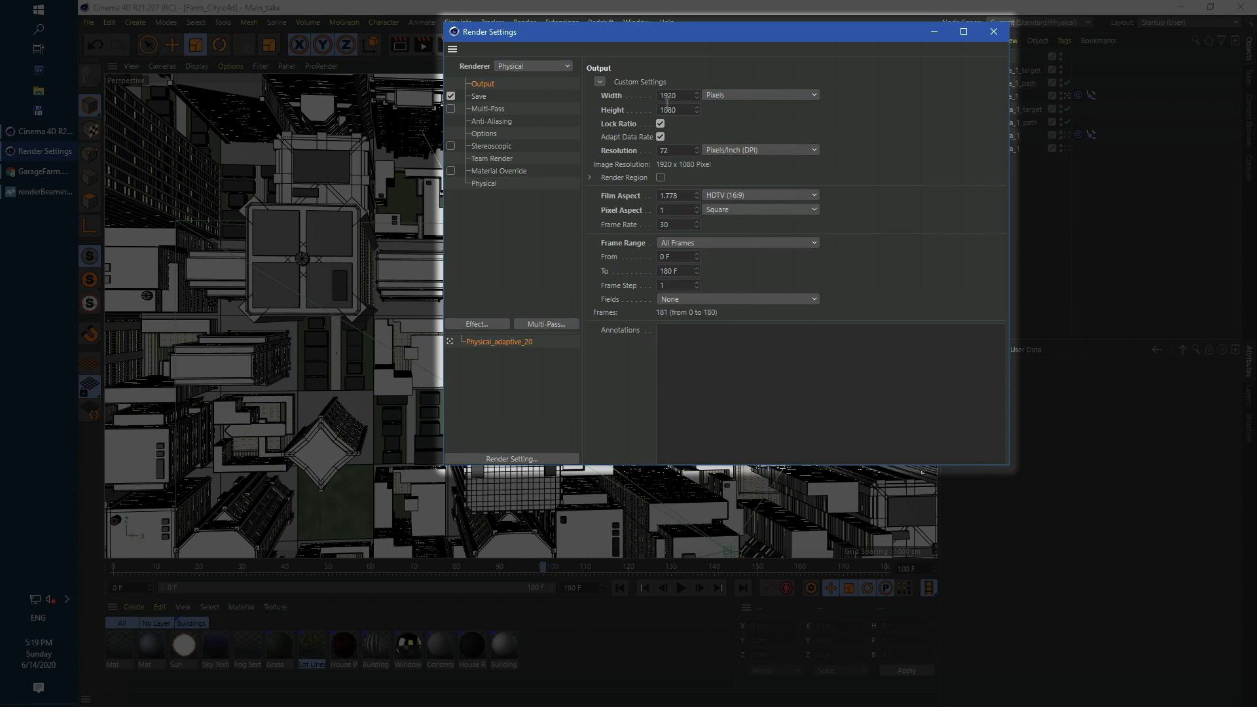
{"action": "left_click", "coordinate": [478, 98]}
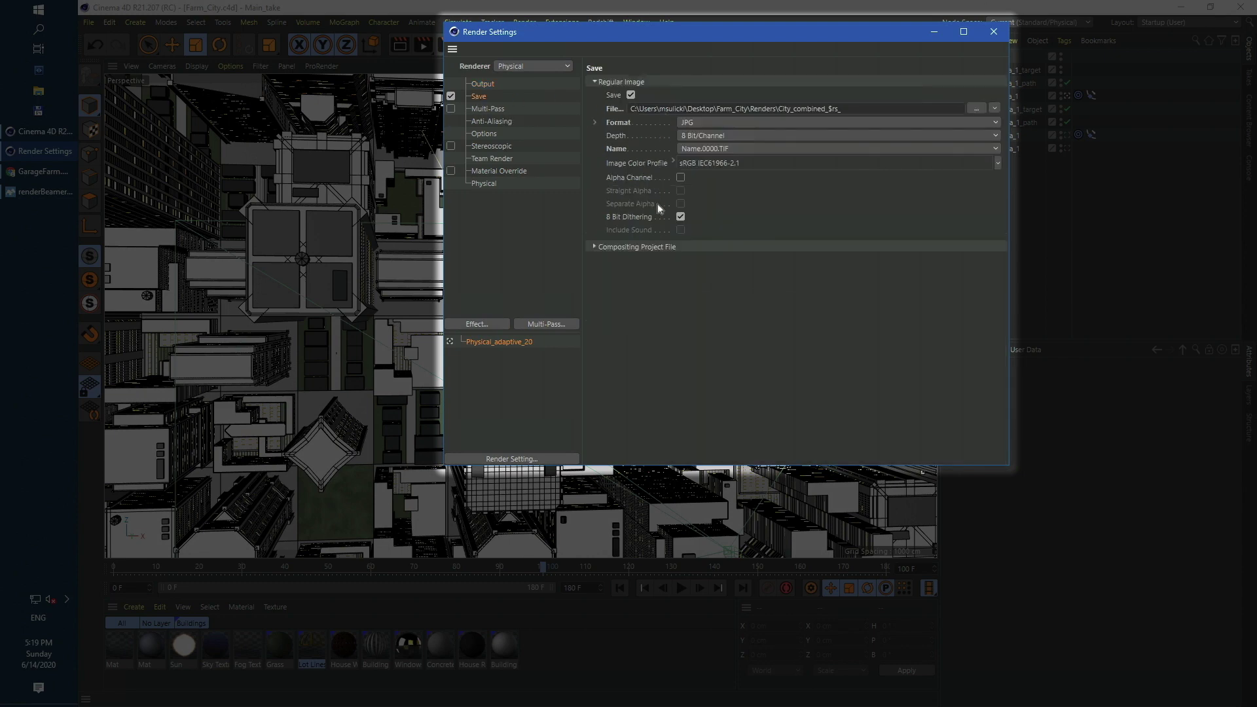
{"action": "left_click", "coordinate": [485, 185]}
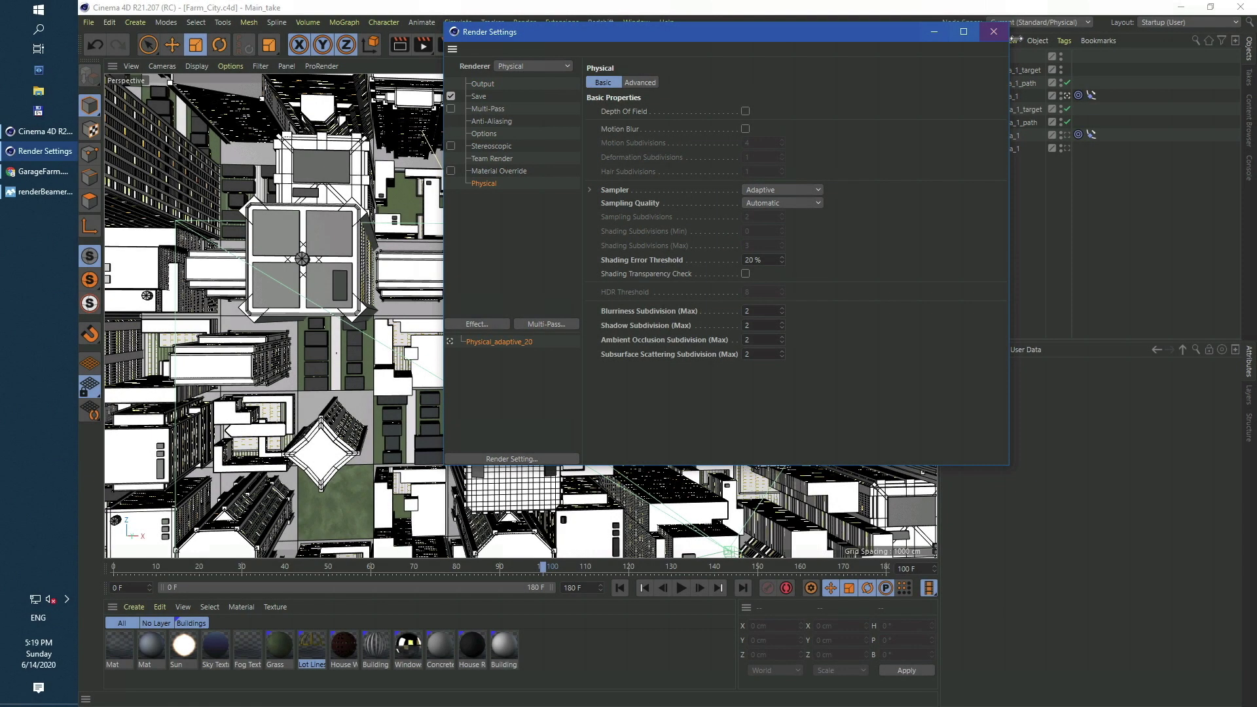
{"action": "left_click", "coordinate": [993, 33]}
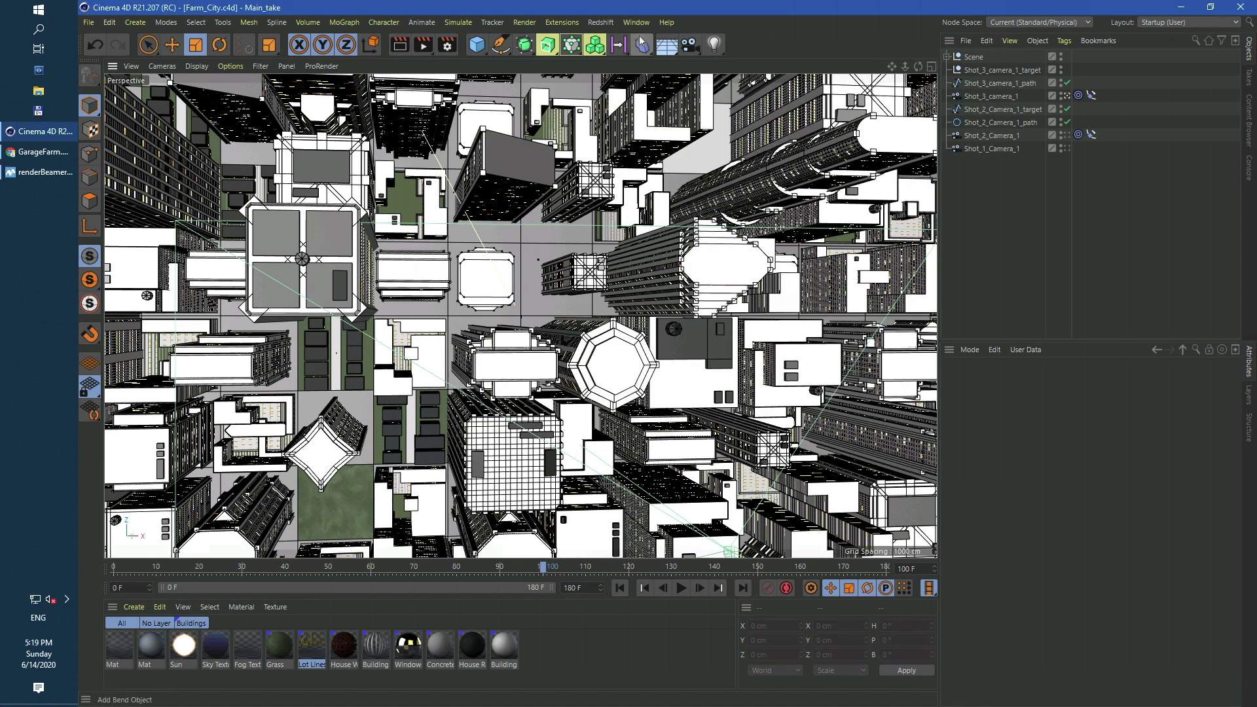
- Beam up Farm_City with all three shot cameras selected and send them to the farm
{"action": "left_click", "coordinate": [635, 22]}
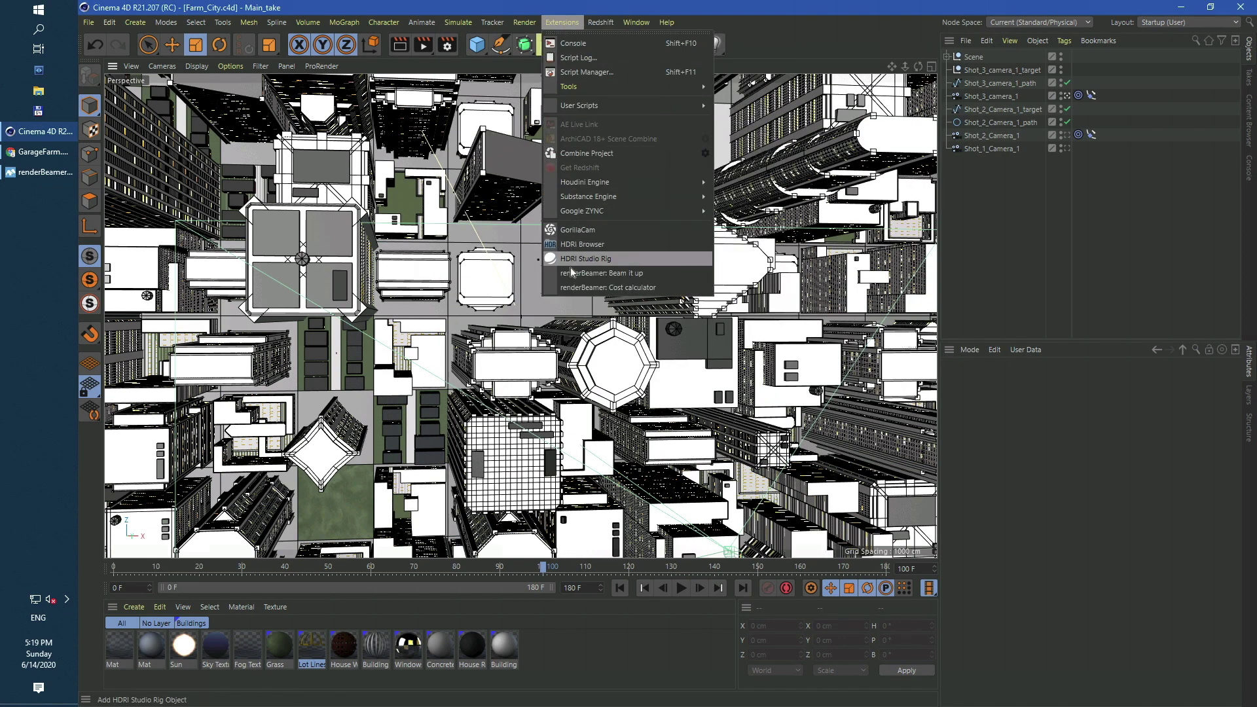
{"action": "left_click", "coordinate": [677, 272]}
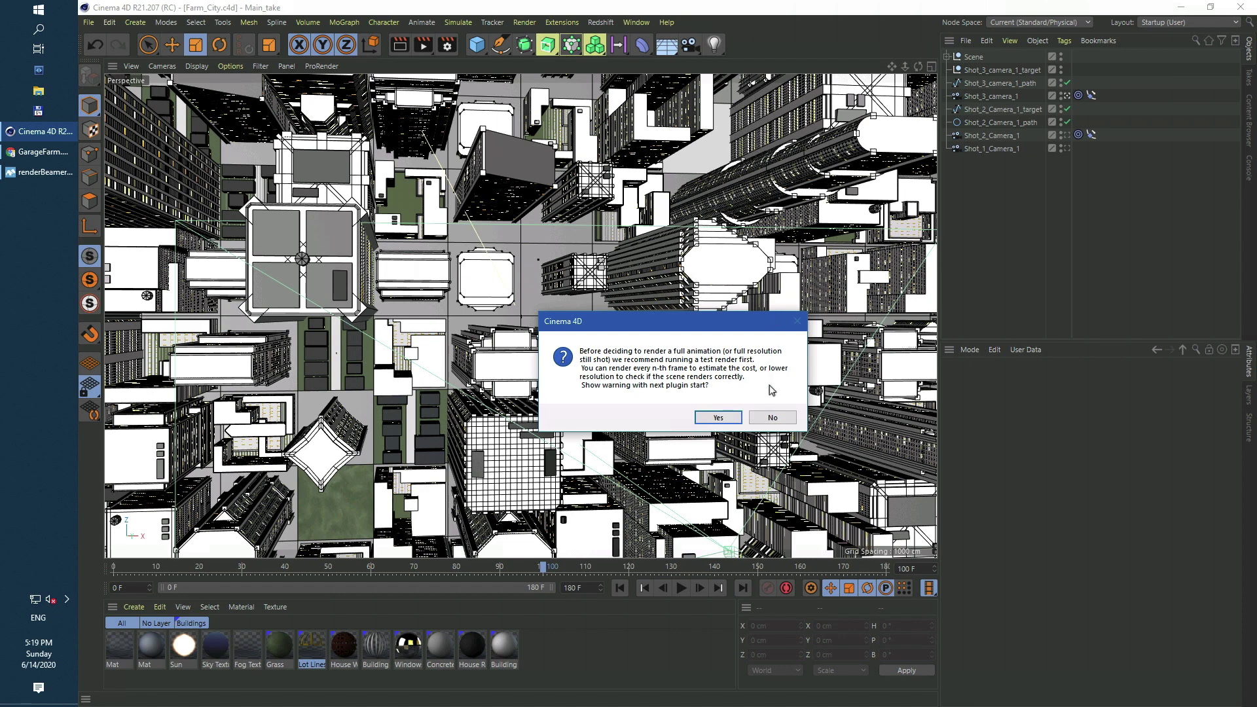
{"action": "left_click", "coordinate": [772, 418]}
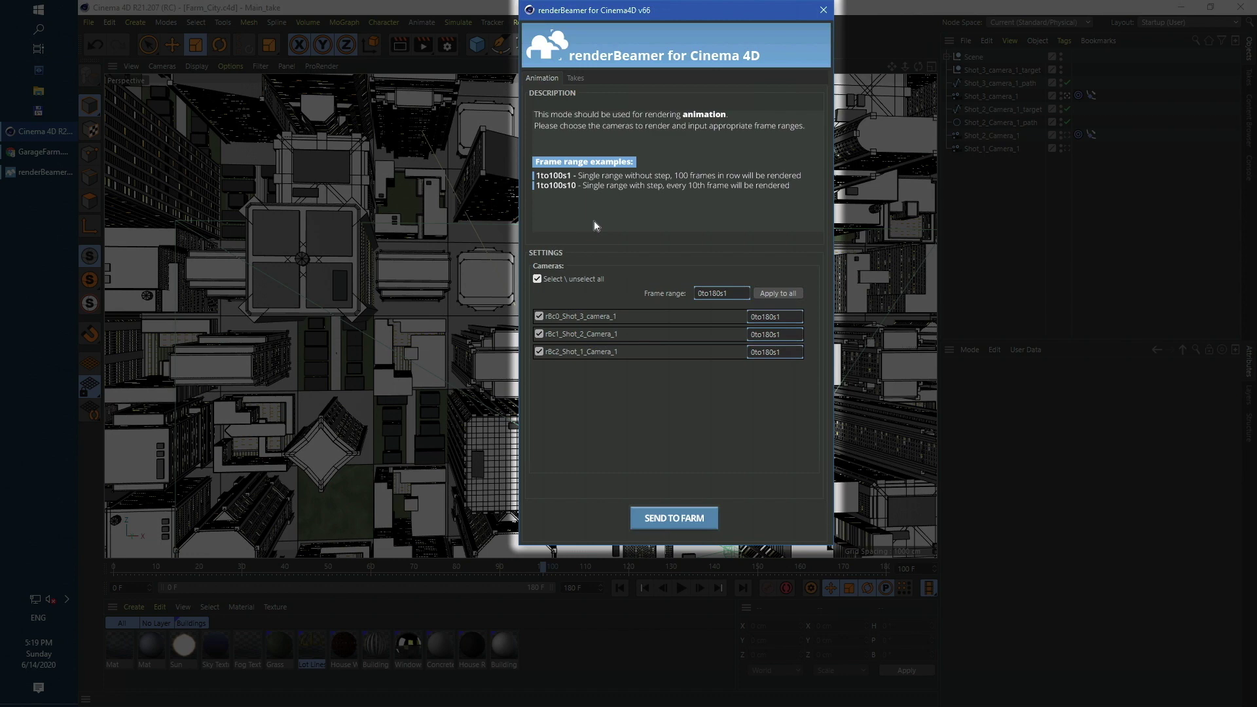
{"action": "left_click", "coordinate": [537, 280]}
{"action": "left_click", "coordinate": [537, 280]}
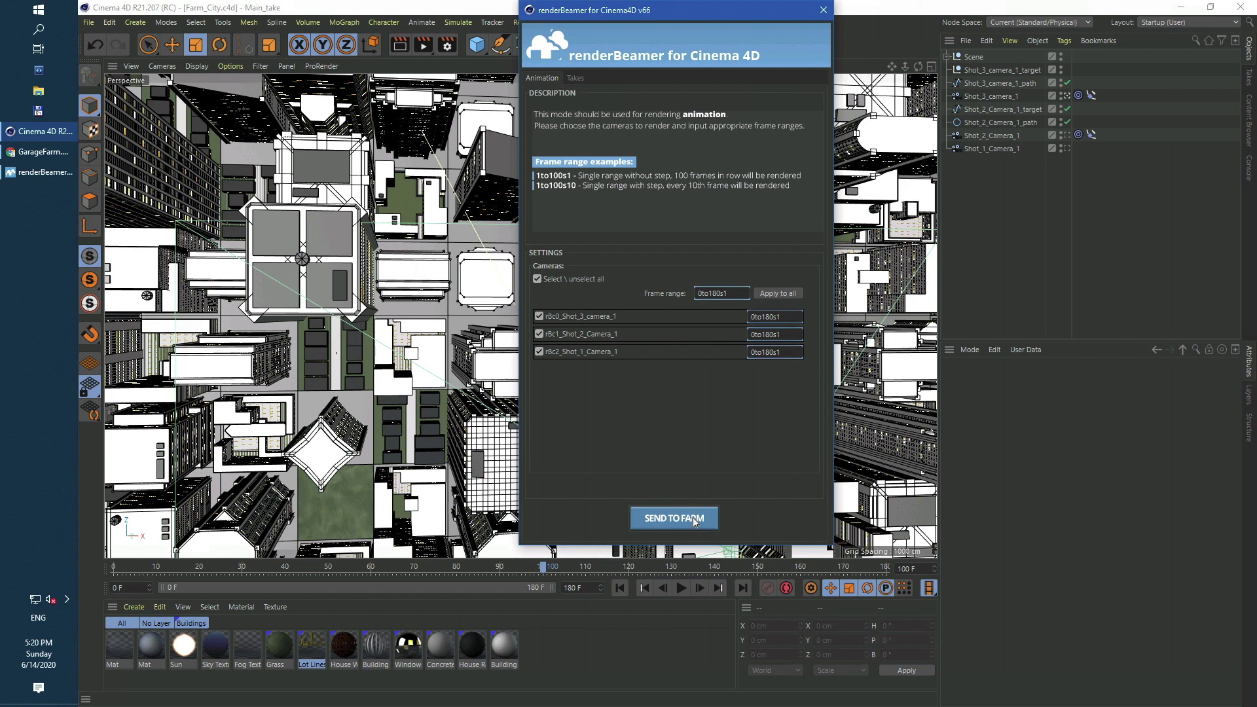
{"action": "left_click", "coordinate": [694, 519]}
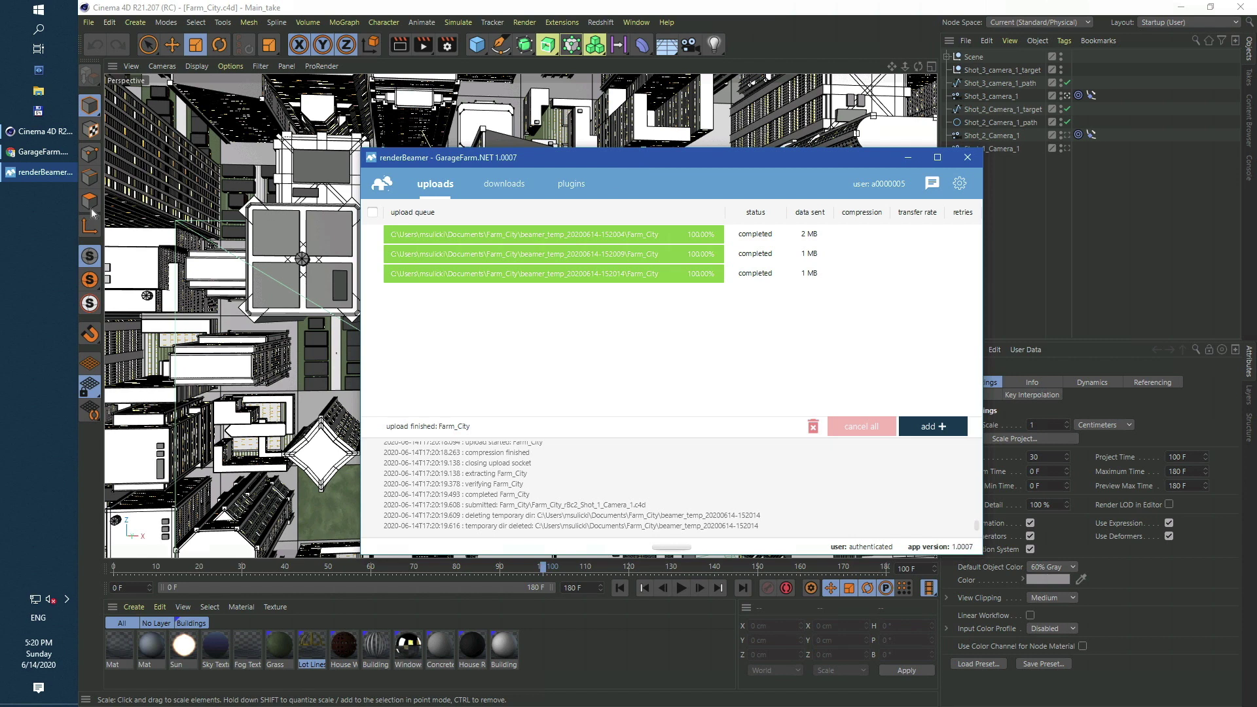
- Switch to the GarageFarm web manager listing the three active Farm_City camera jobs
{"action": "left_click", "coordinate": [41, 151]}
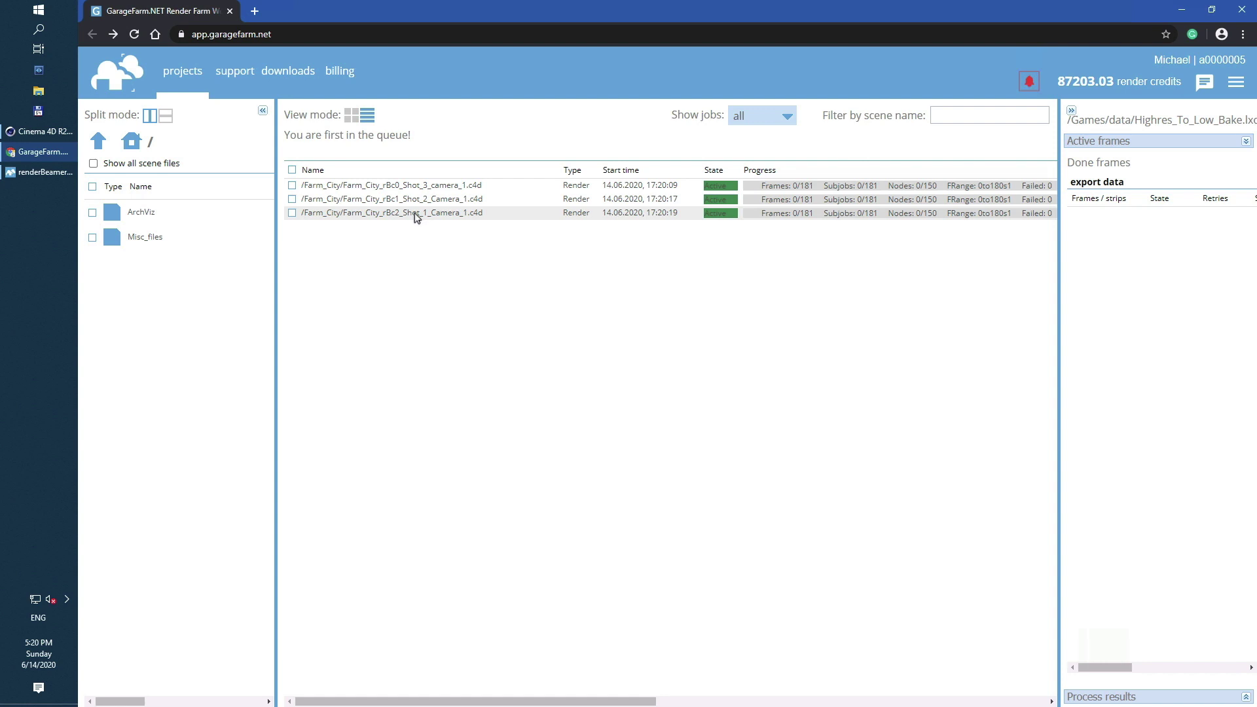
- Open the Farm_City_rBc0_Shot_3_camera_1 job's details with its active frames
{"action": "left_click", "coordinate": [526, 192]}
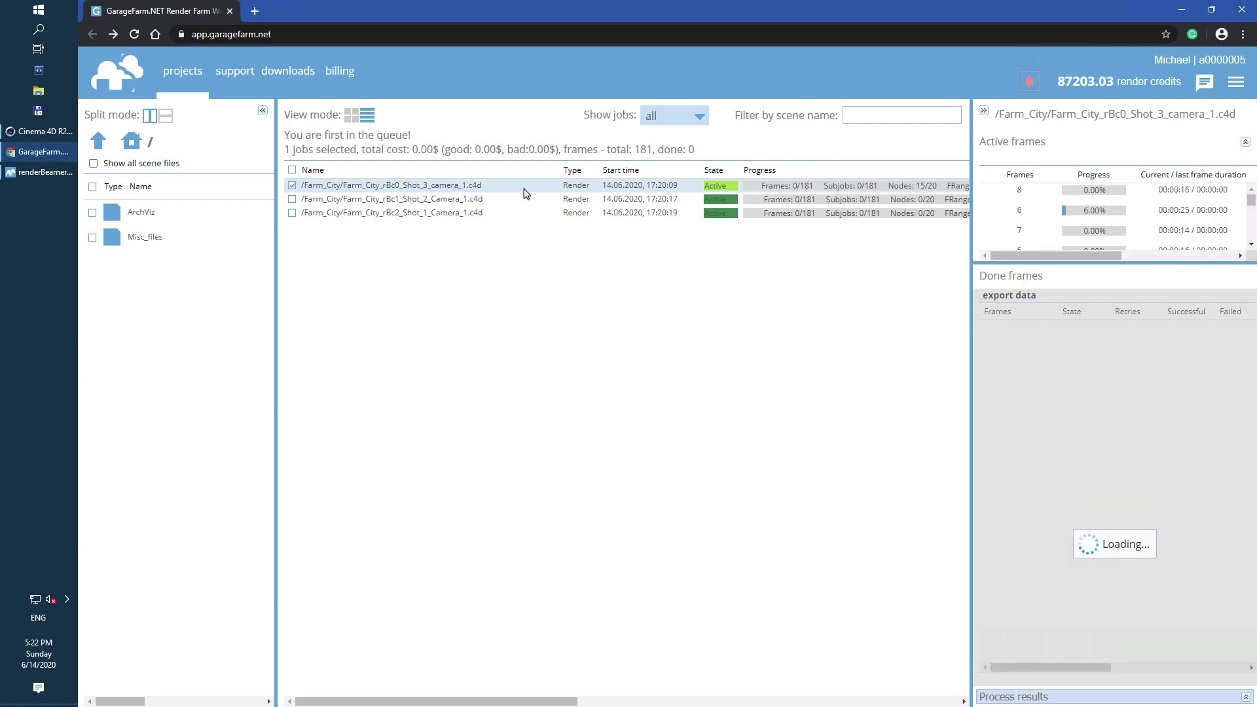
- Widen the job details panel, enlarge the active frames table and select frame 6
{"action": "left_click_drag", "start_coordinate": [970, 175], "coordinate": [612, 190]}
{"action": "left_click_drag", "start_coordinate": [864, 261], "coordinate": [867, 458]}
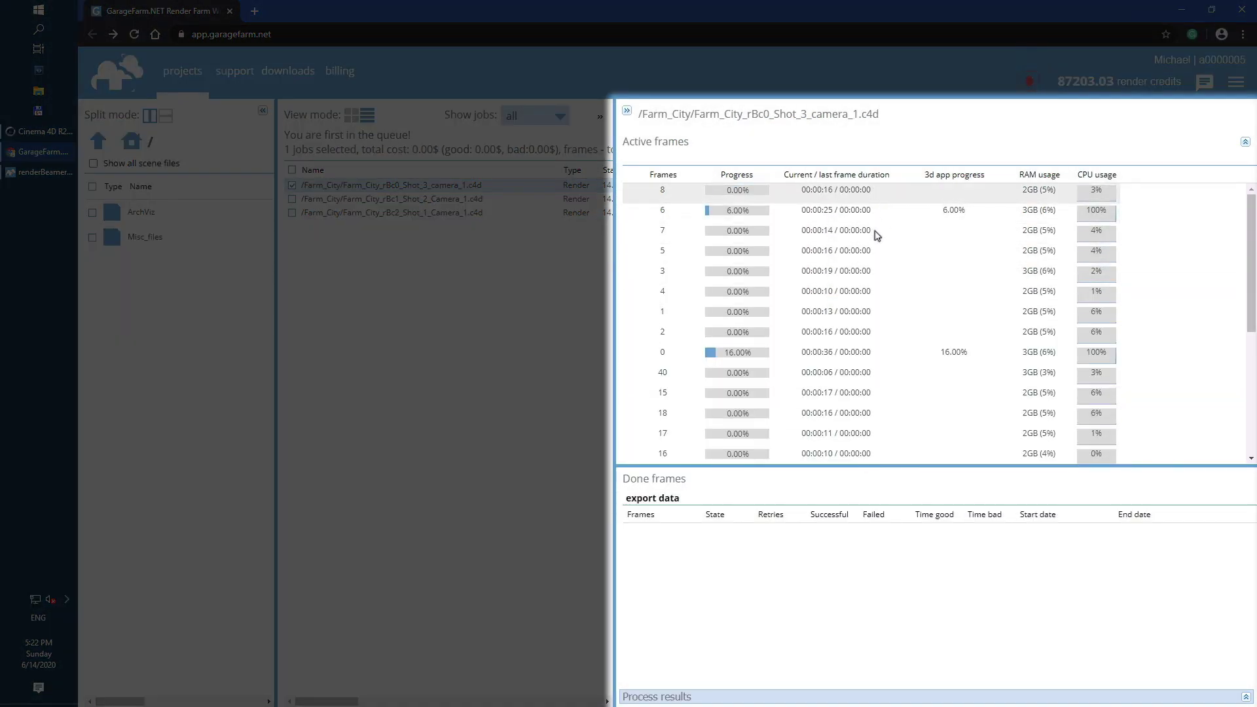
{"action": "scroll", "coordinate": [874, 391], "scroll_direction": "down", "scroll_amount": 3}
{"action": "scroll", "coordinate": [874, 391], "scroll_direction": "up", "scroll_amount": 3}
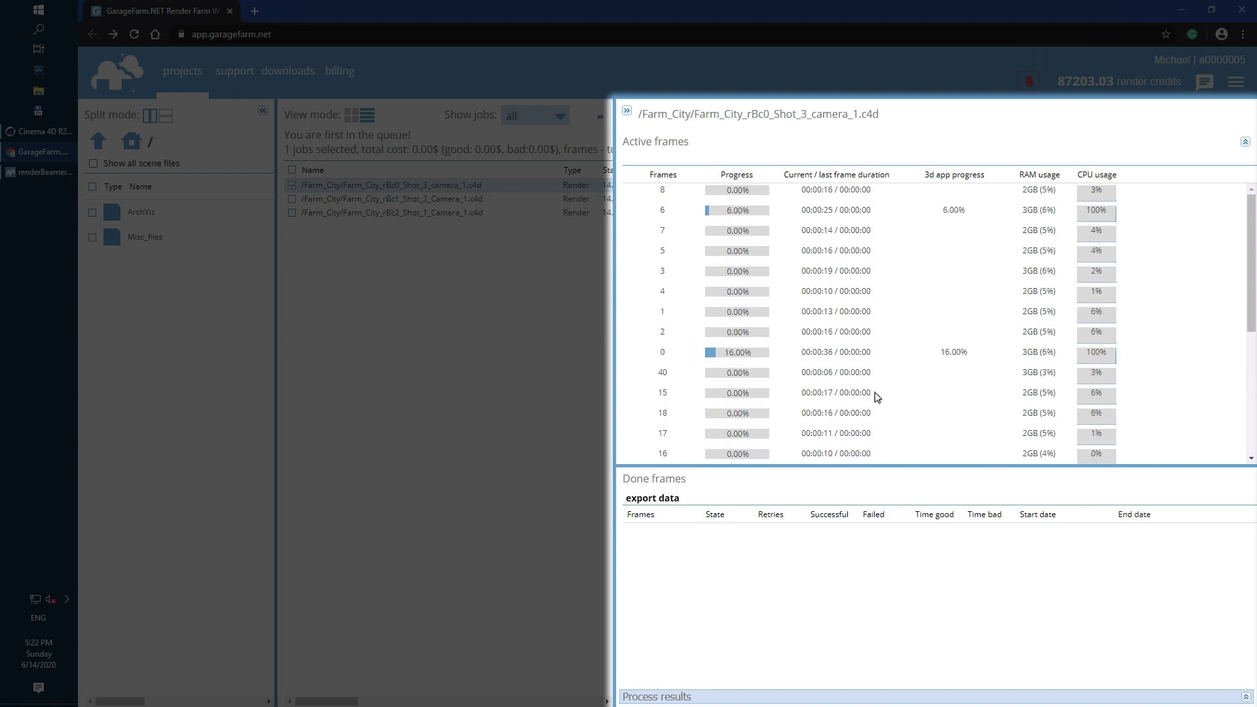
{"action": "left_click", "coordinate": [757, 210]}
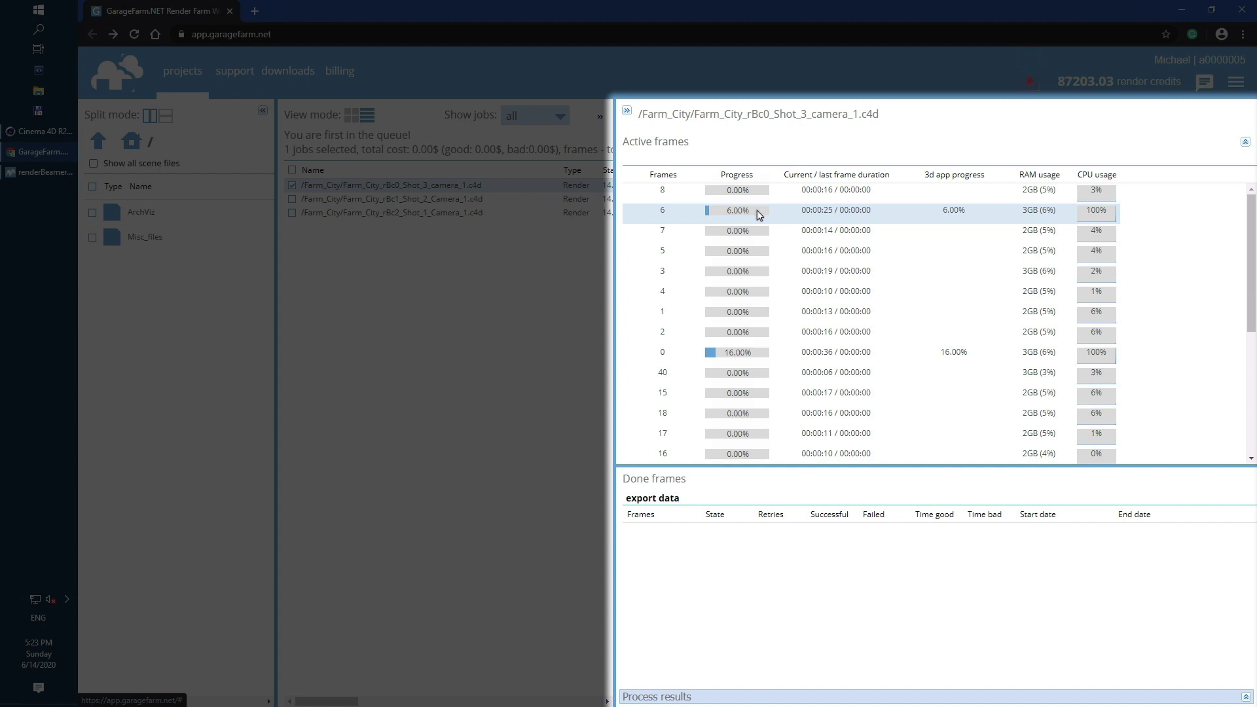
- Check frame 6's render log, then collapse the file browser and frame details panels
{"action": "left_click", "coordinate": [800, 223]}
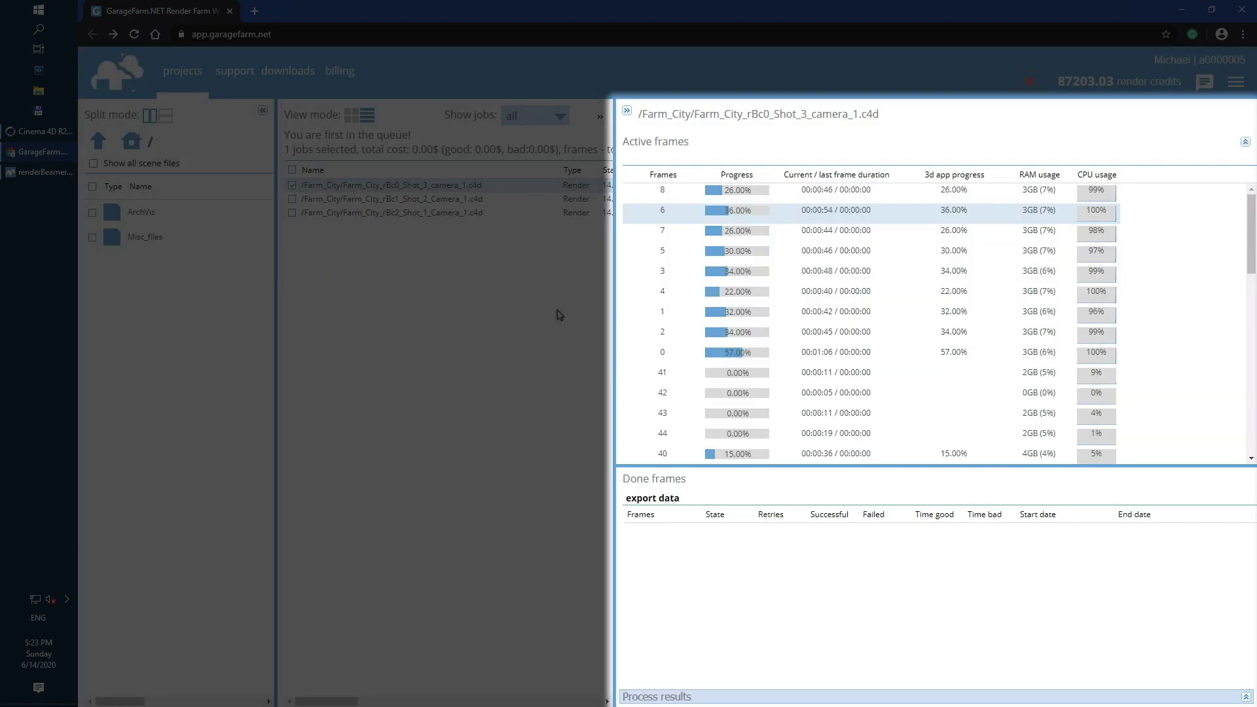
{"action": "left_click", "coordinate": [558, 251]}
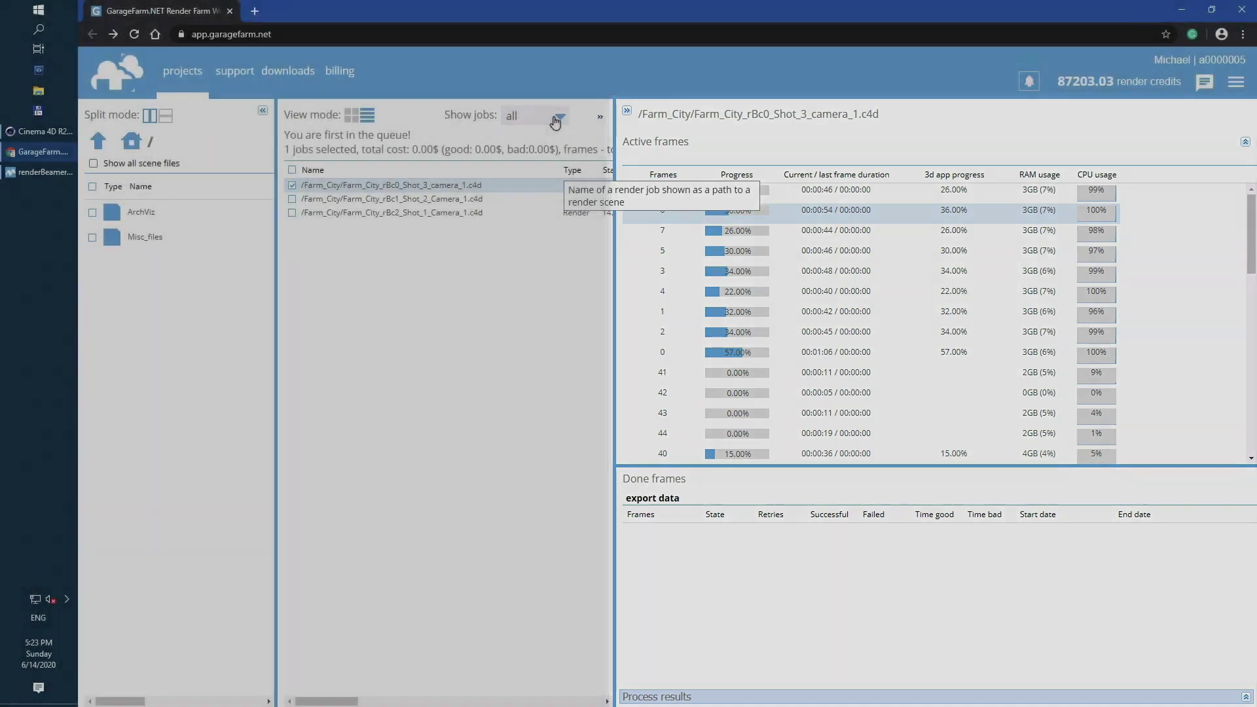
{"action": "left_click", "coordinate": [263, 111]}
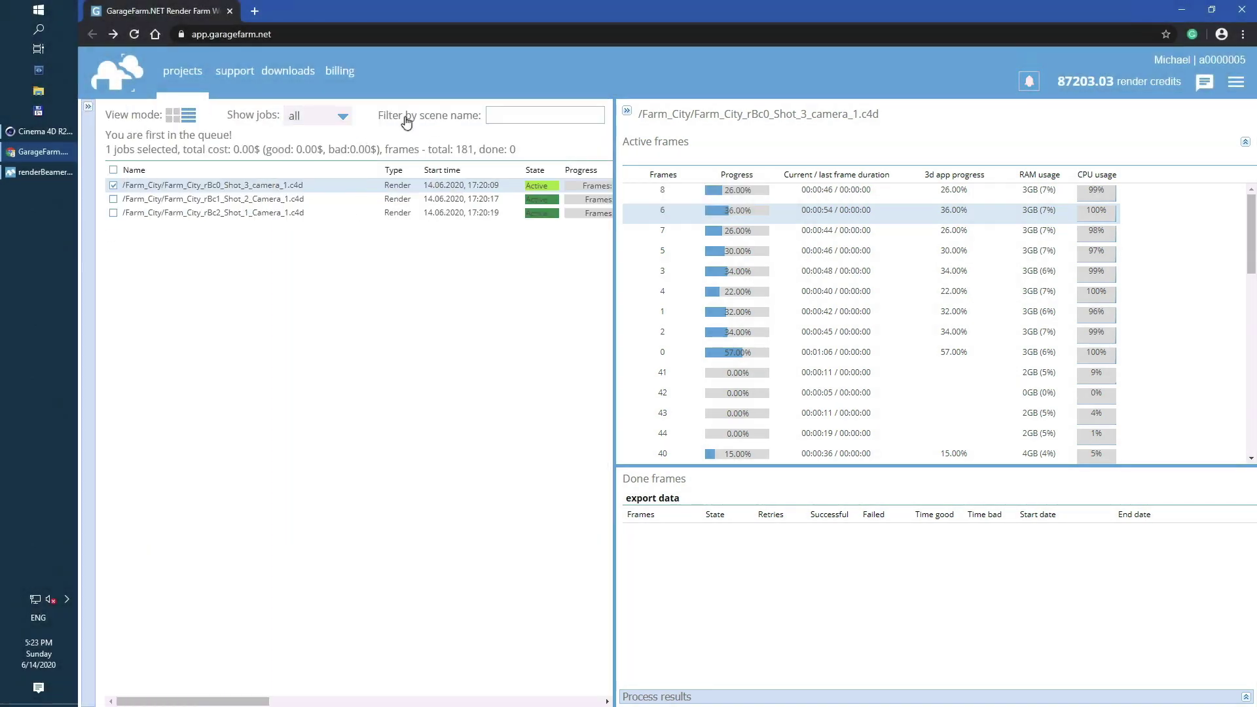
{"action": "left_click", "coordinate": [627, 113]}
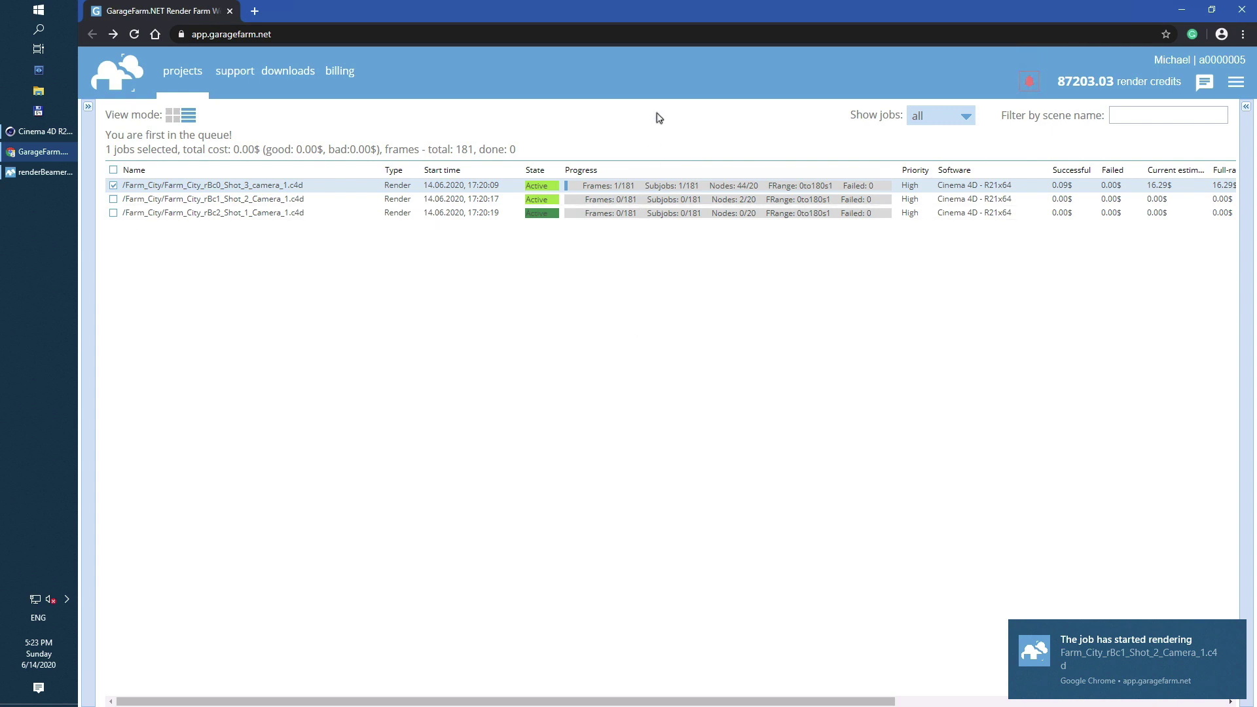
- Open Farm_City's Shot_3 renders folder and preview frame 0000 full size
{"action": "left_click", "coordinate": [88, 106]}
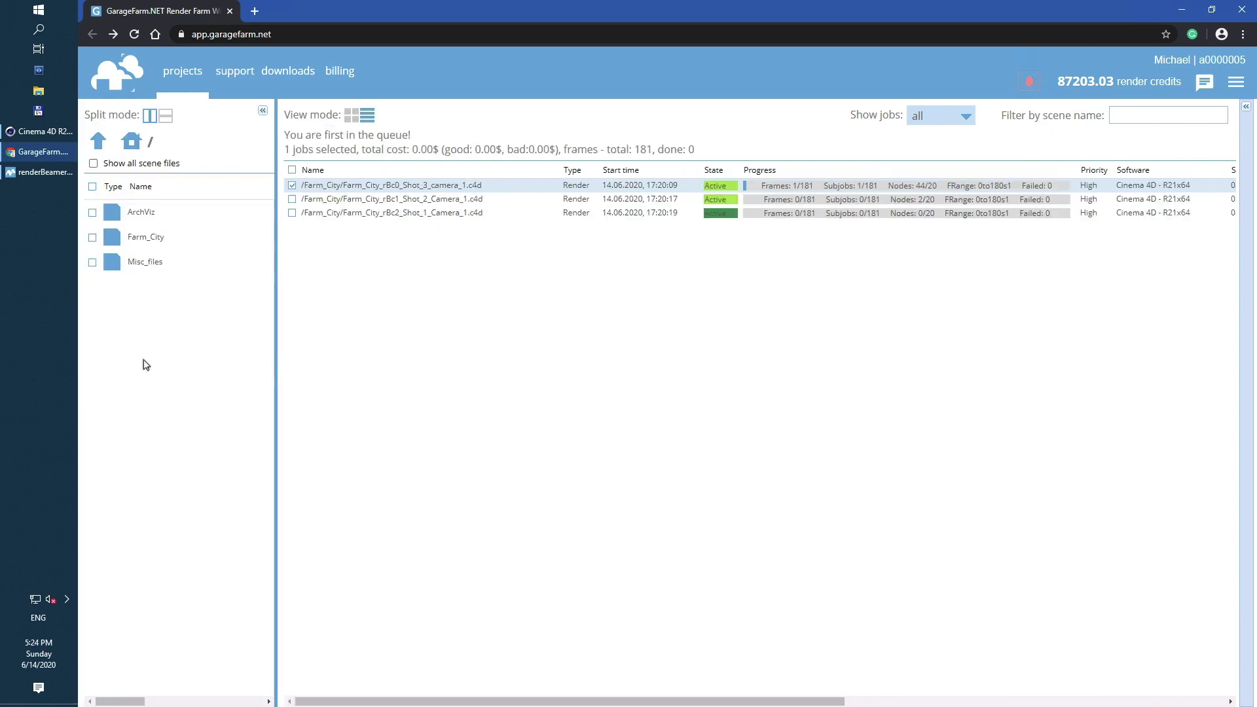
{"action": "double_click", "coordinate": [145, 236]}
{"action": "double_click", "coordinate": [208, 213]}
{"action": "left_click", "coordinate": [92, 212]}
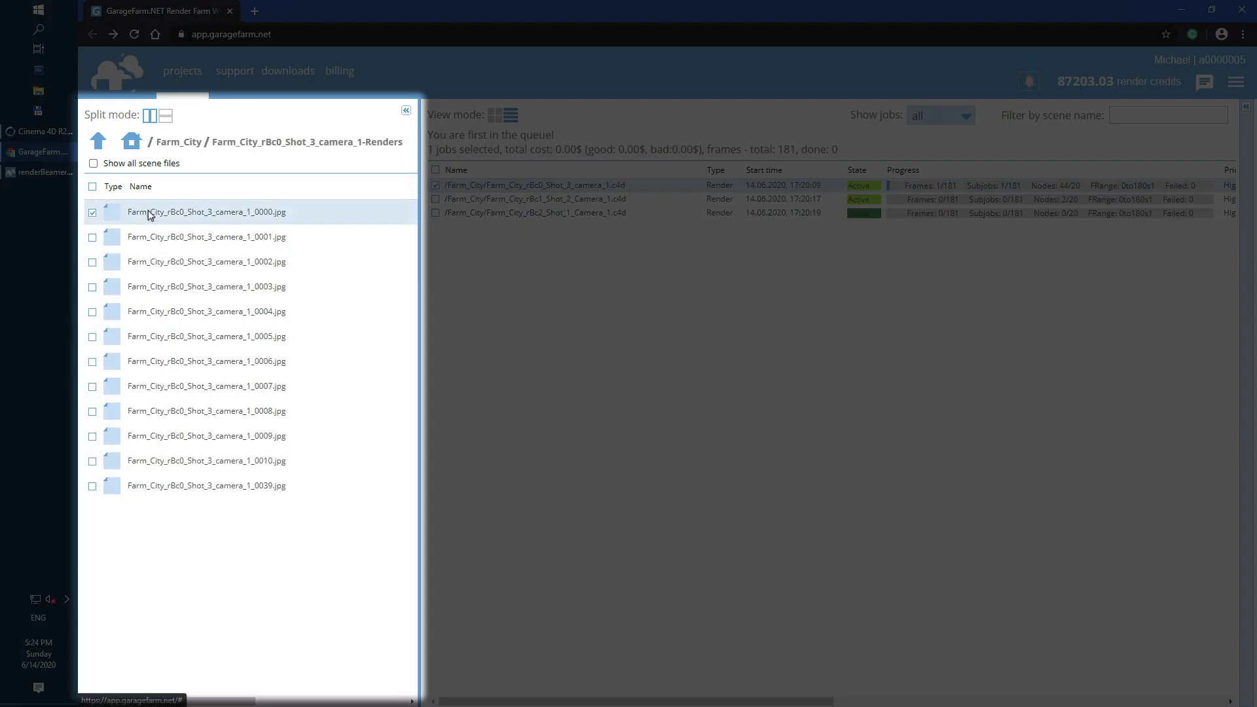
{"action": "right_click", "coordinate": [149, 215]}
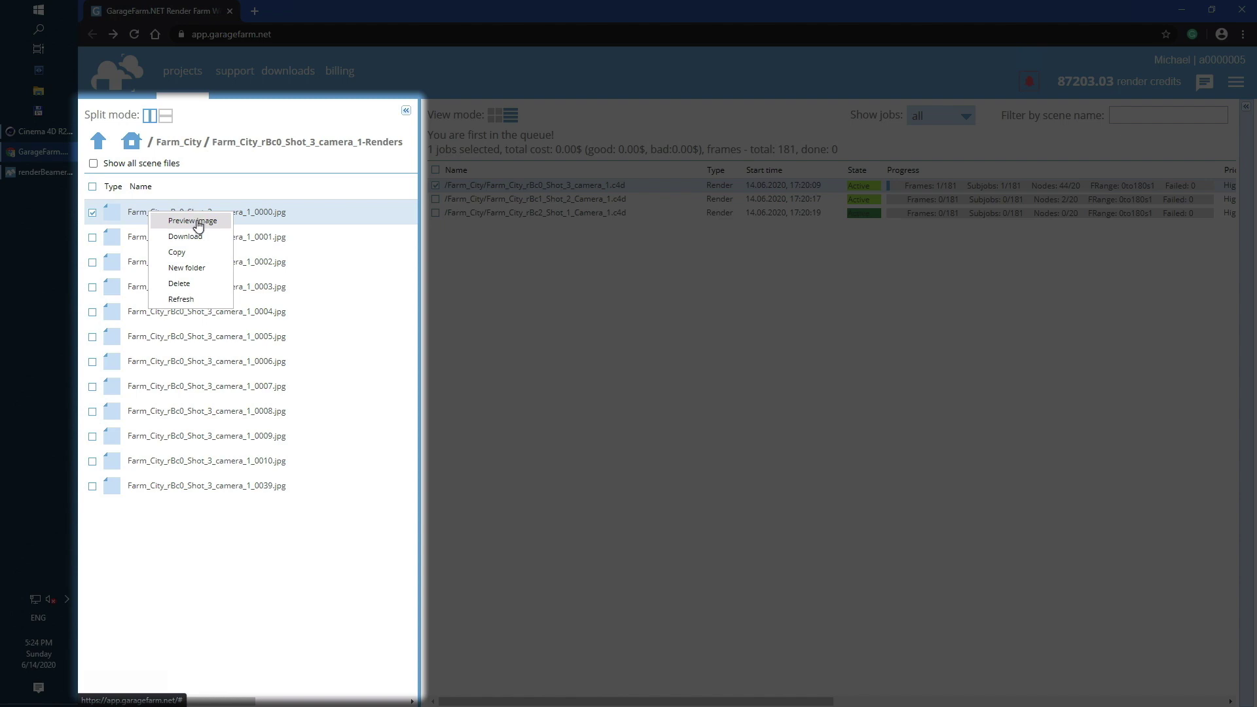
{"action": "left_click", "coordinate": [195, 221]}
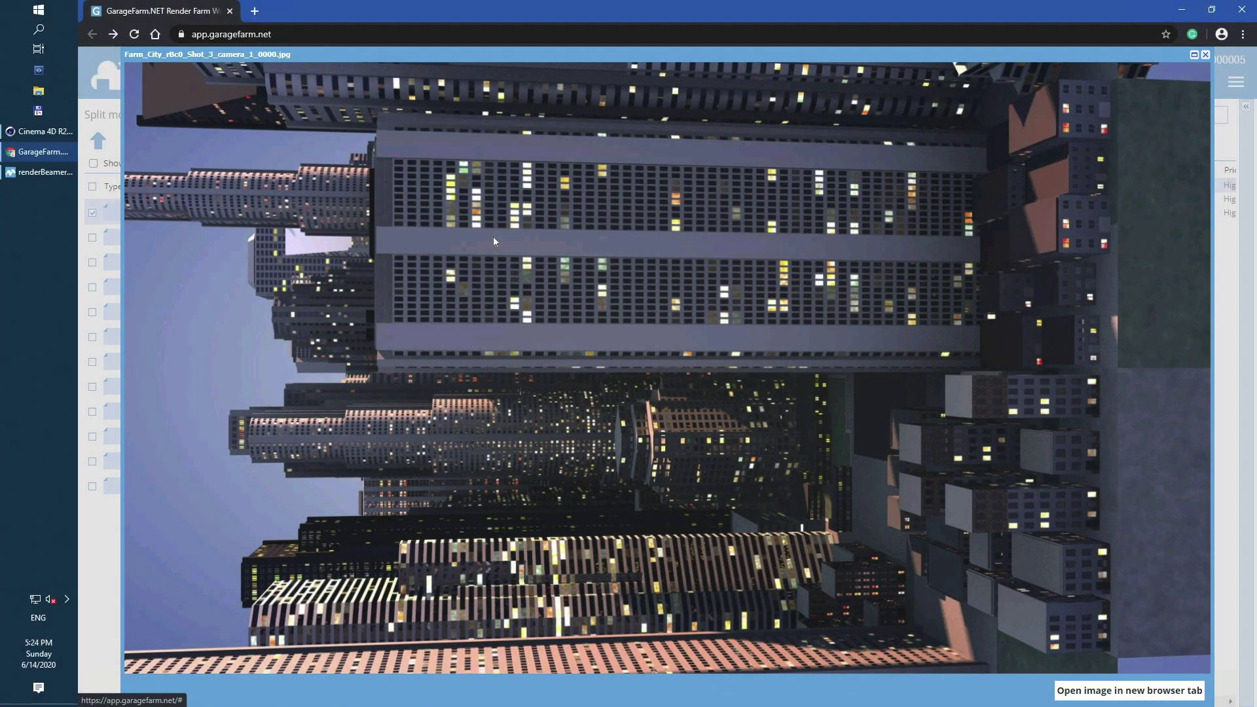
{"action": "key", "text": "Escape"}
- Refresh renderBeamer's downloads tab to list the three Farm_City render folders
{"action": "left_click", "coordinate": [43, 175]}
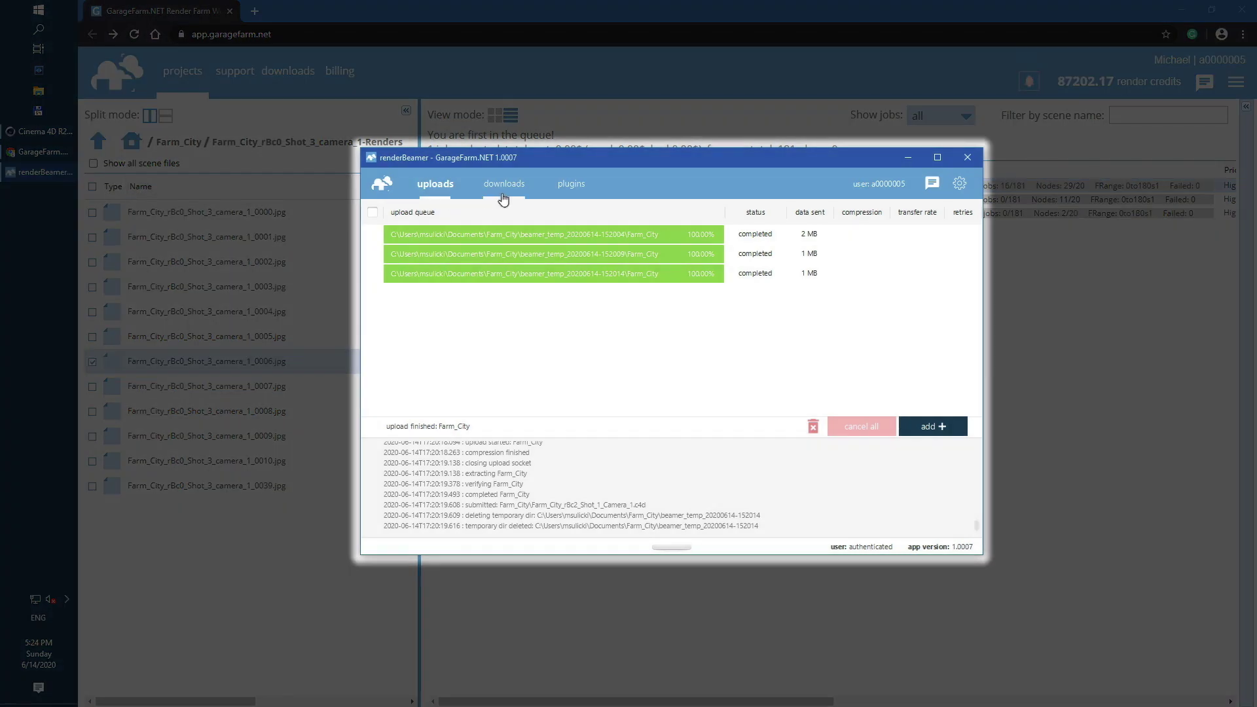
{"action": "left_click", "coordinate": [504, 184]}
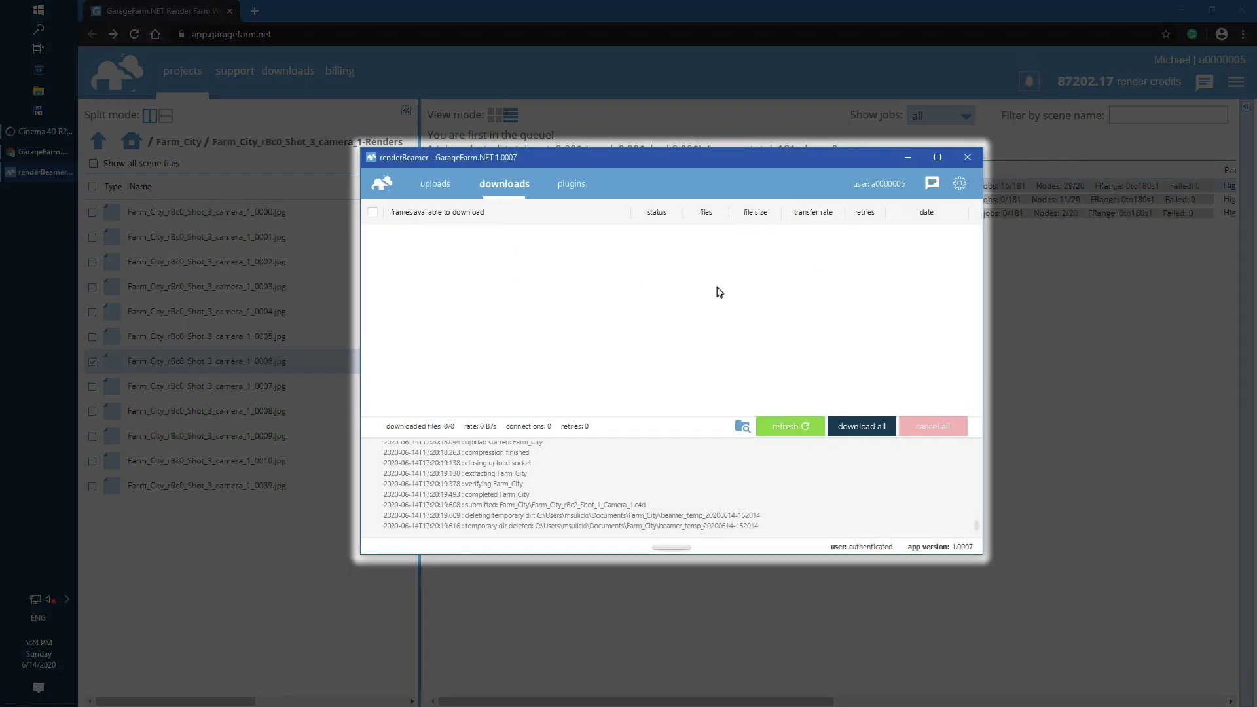
{"action": "left_click", "coordinate": [781, 430]}
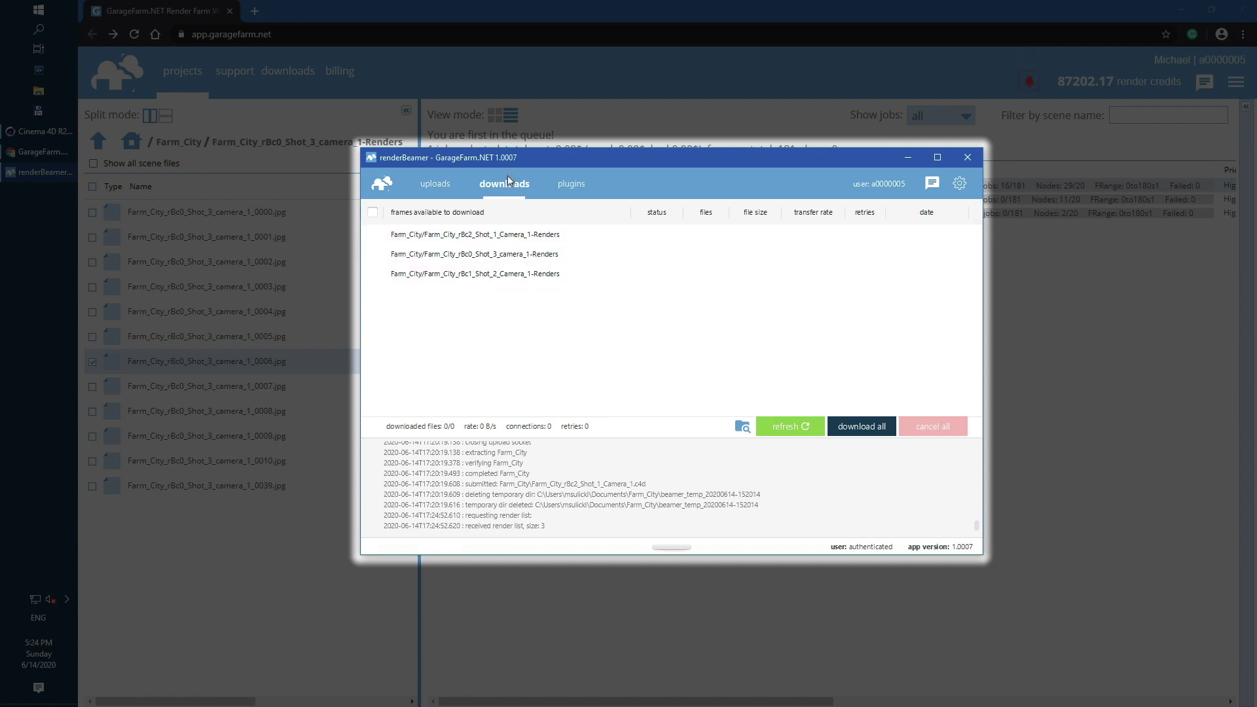
{"action": "left_click", "coordinate": [959, 184]}
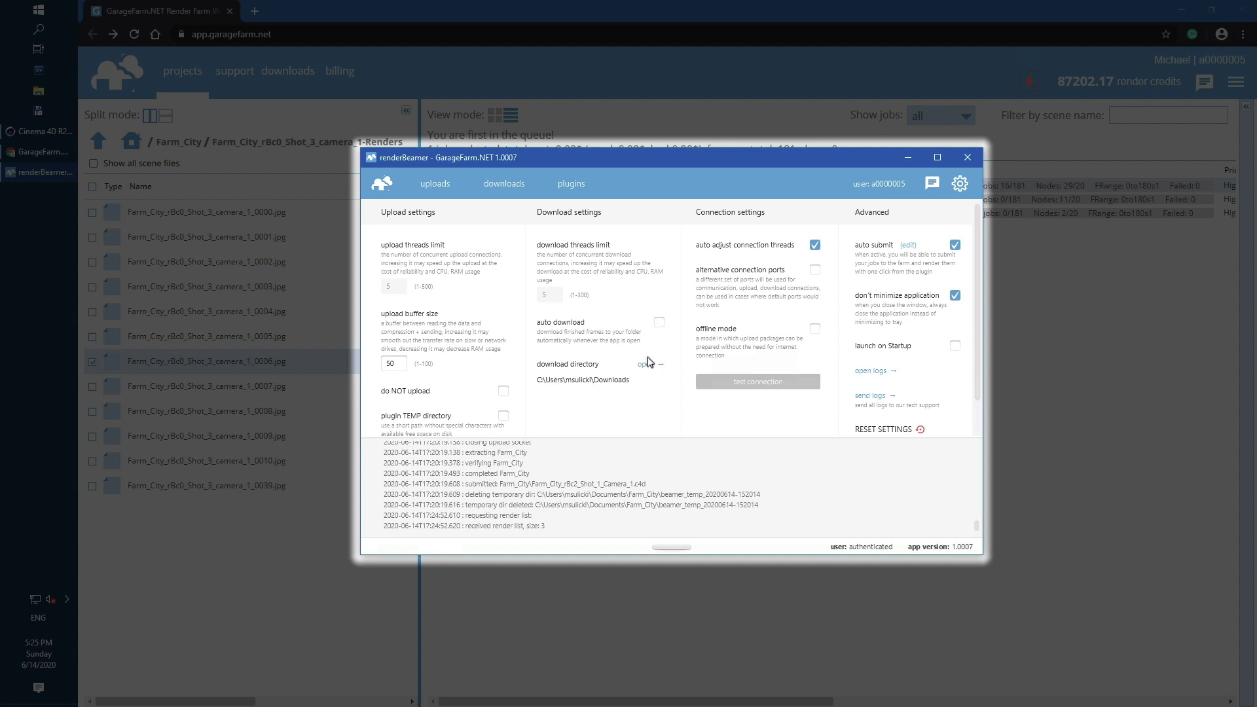
{"action": "left_click", "coordinate": [483, 186]}
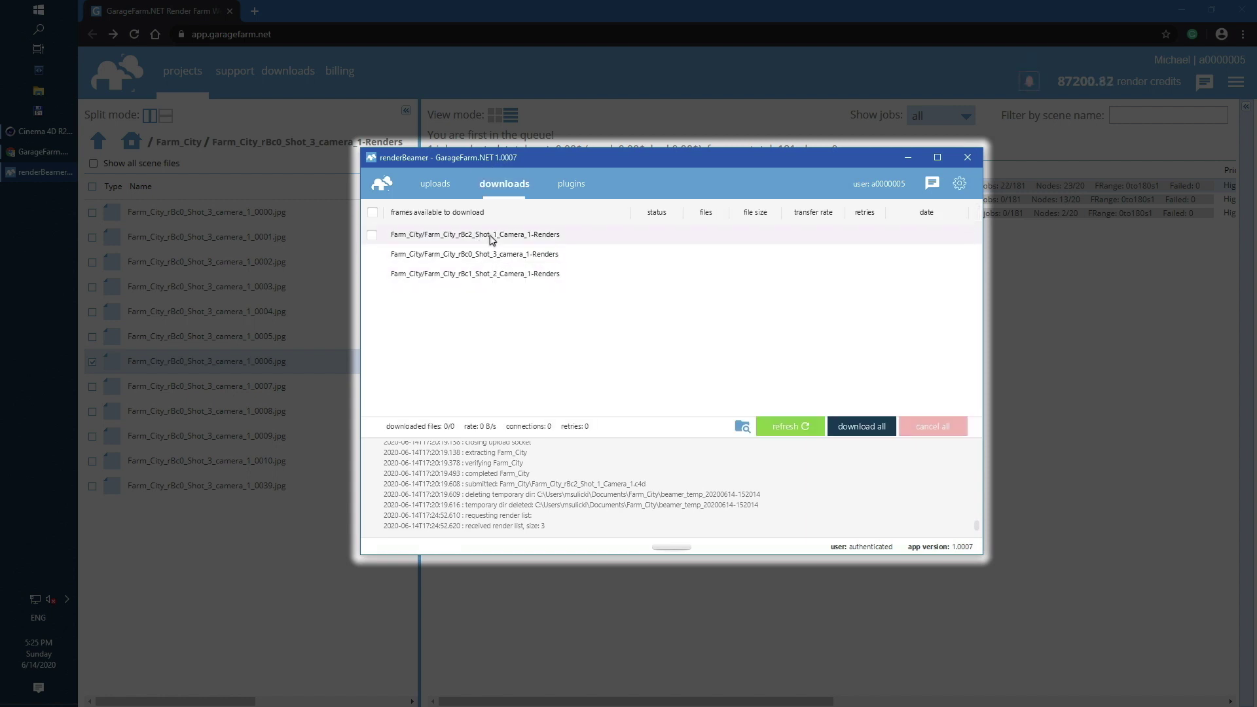
- List the individual frame files inside the rBc0 Shot_3 render folder
{"action": "left_click", "coordinate": [372, 254]}
{"action": "right_click", "coordinate": [735, 256]}
{"action": "left_click", "coordinate": [769, 289]}
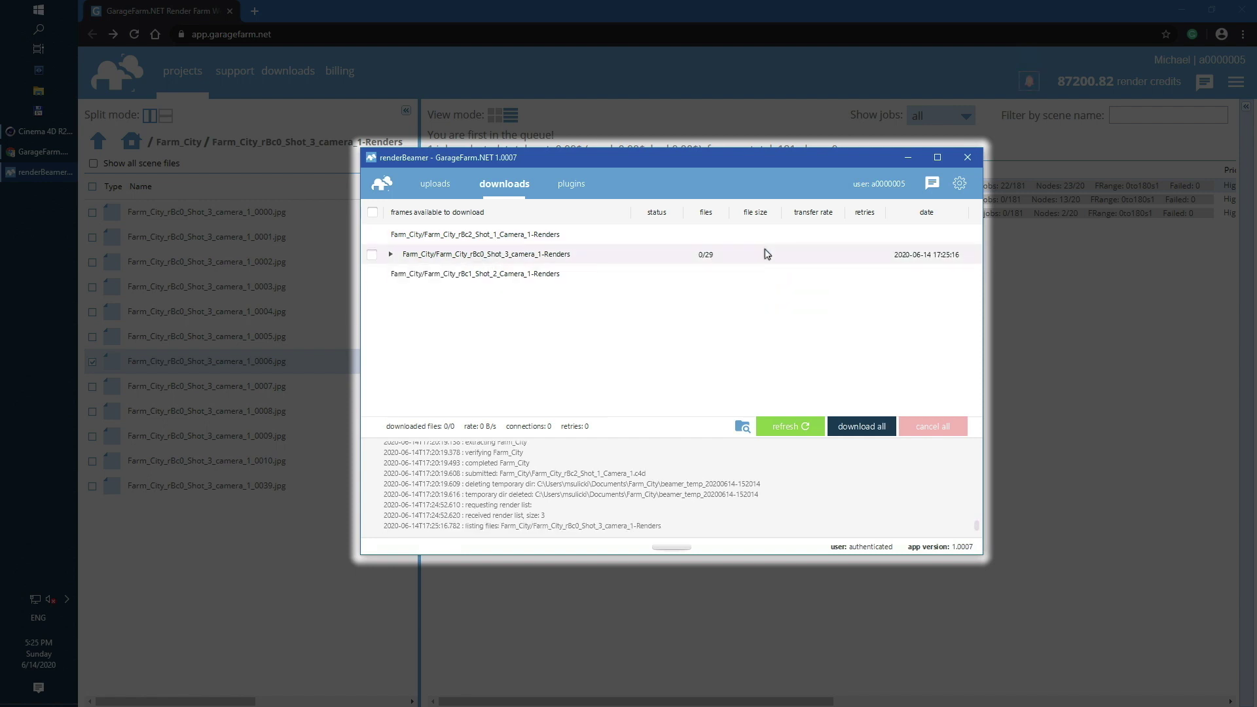
{"action": "scroll", "coordinate": [521, 345], "scroll_direction": "up", "scroll_amount": 3}
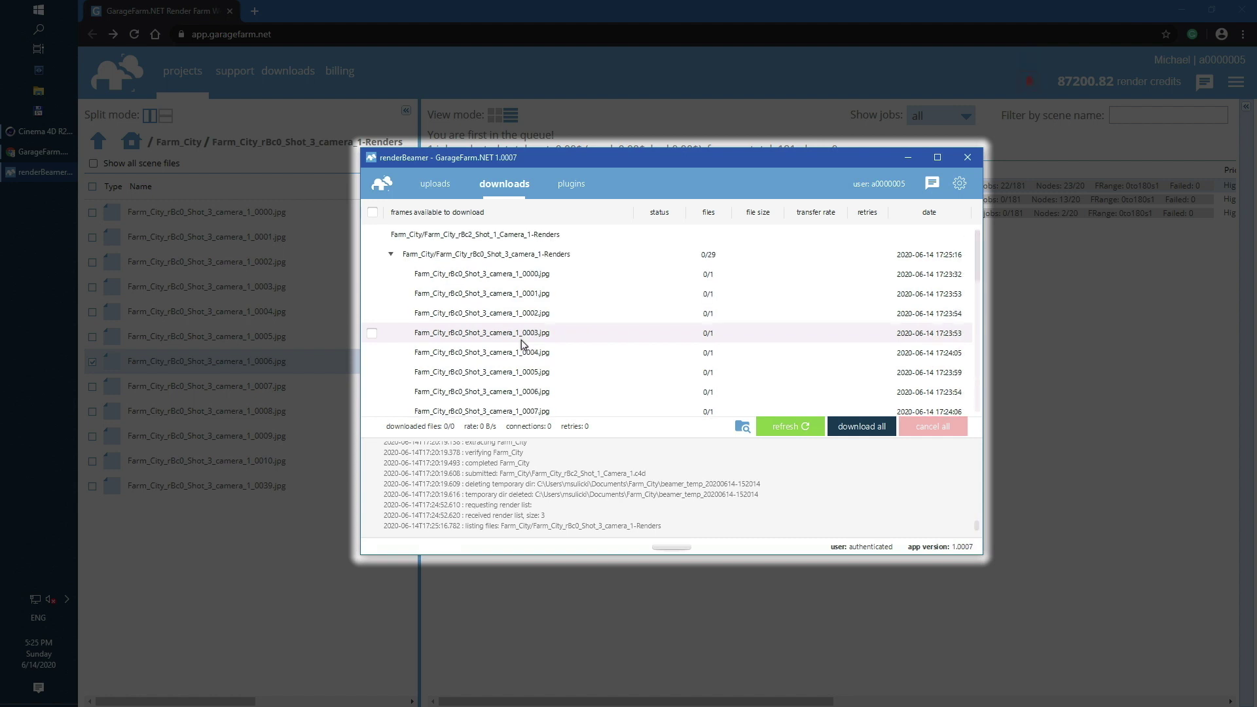
{"action": "left_click", "coordinate": [391, 254]}
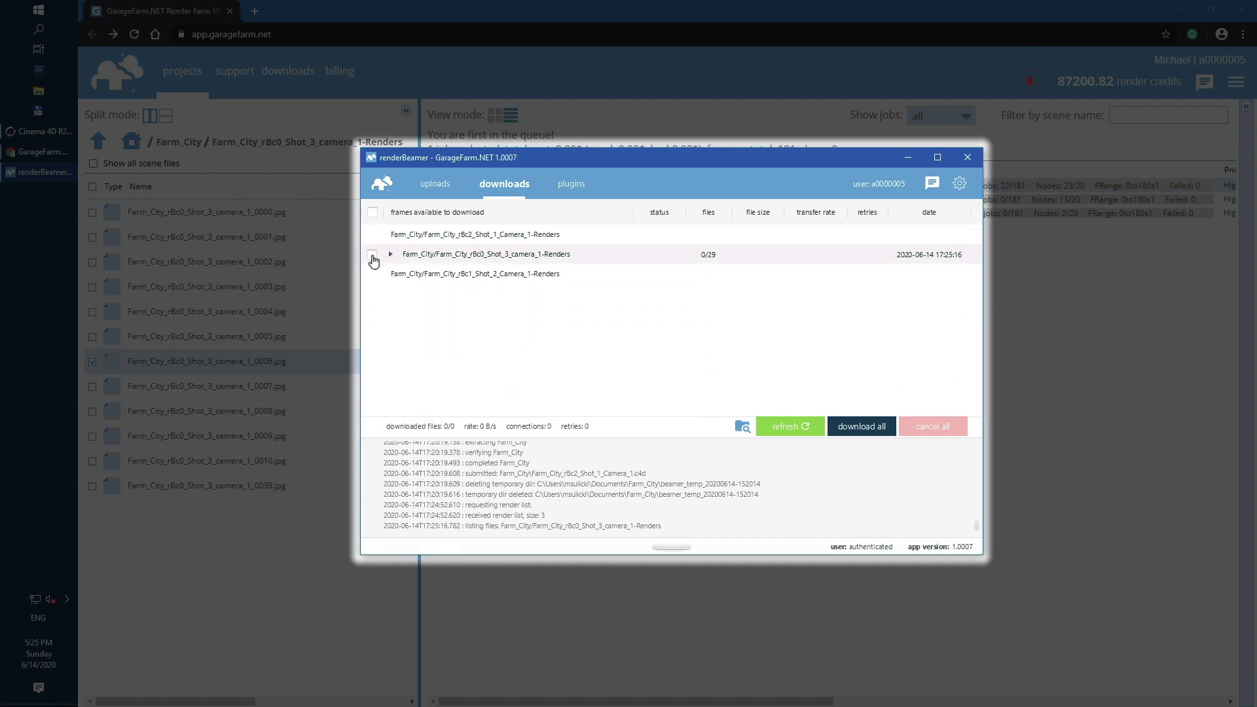
- Tick the Shot_3 folder, download its finished frames, and inspect the downloaded files
{"action": "left_click", "coordinate": [372, 255]}
{"action": "left_click", "coordinate": [857, 427]}
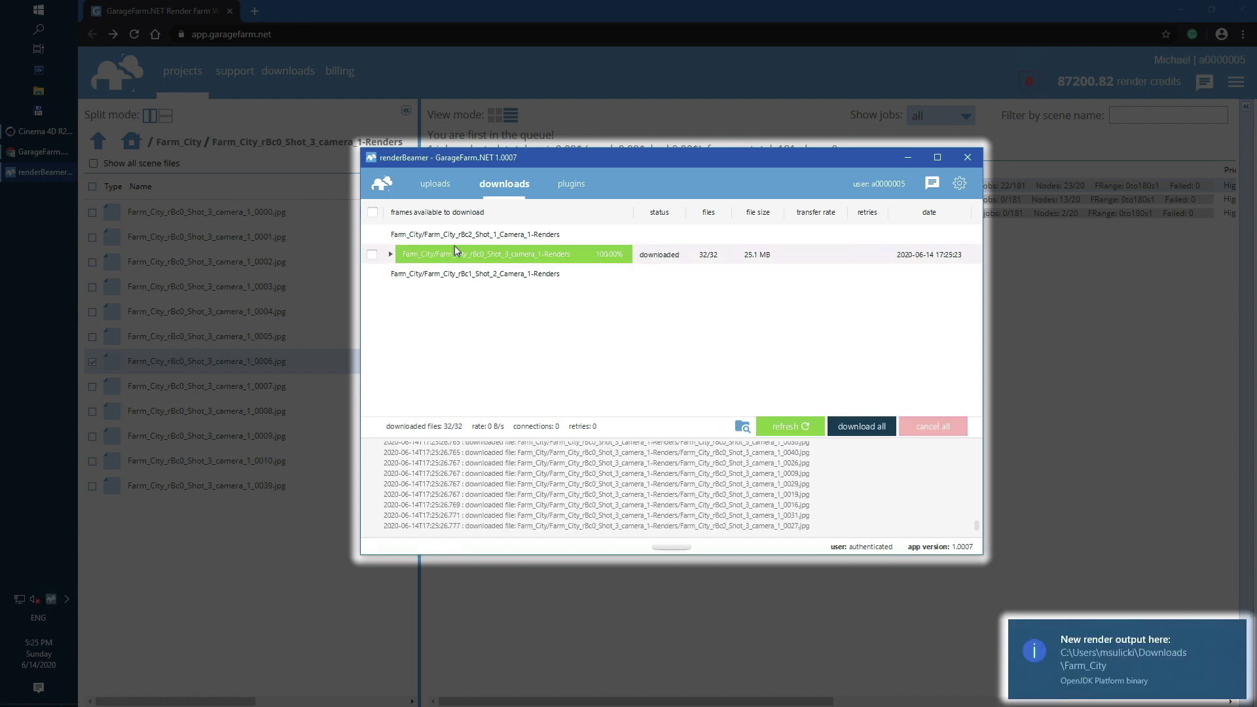
{"action": "left_click", "coordinate": [391, 254]}
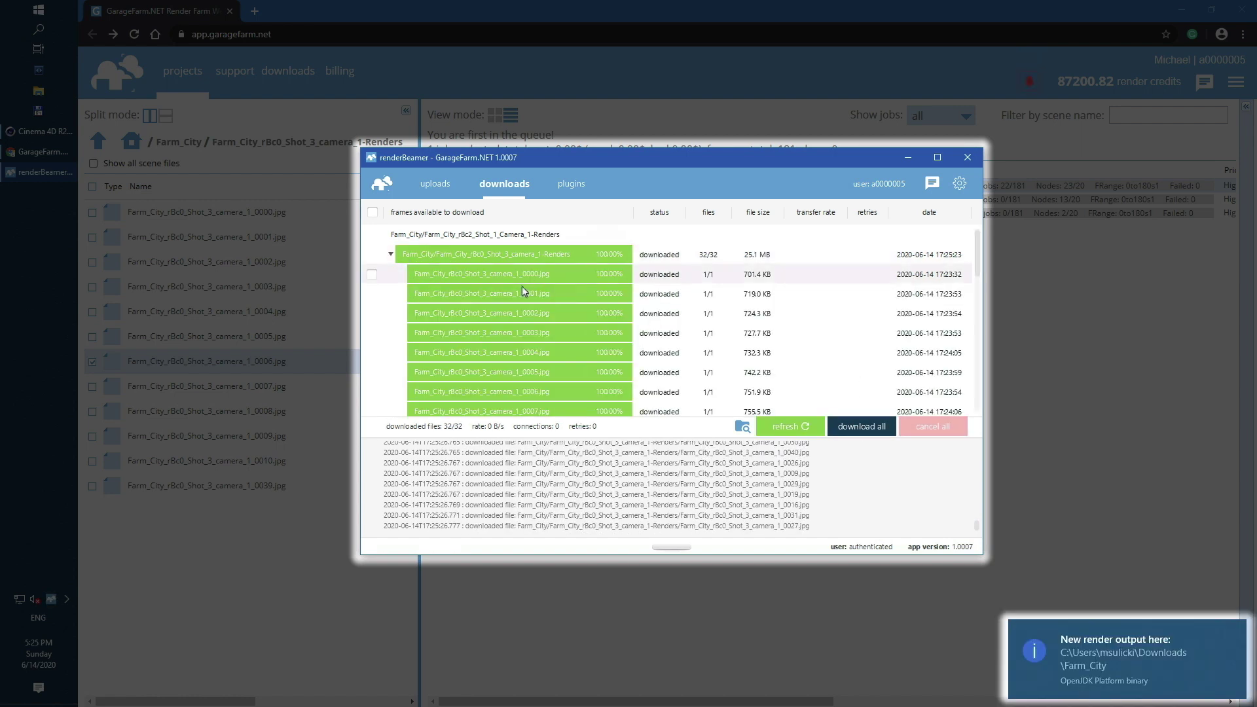
{"action": "scroll", "coordinate": [520, 292], "scroll_direction": "down", "scroll_amount": 1}
{"action": "scroll", "coordinate": [513, 294], "scroll_direction": "up", "scroll_amount": 1}
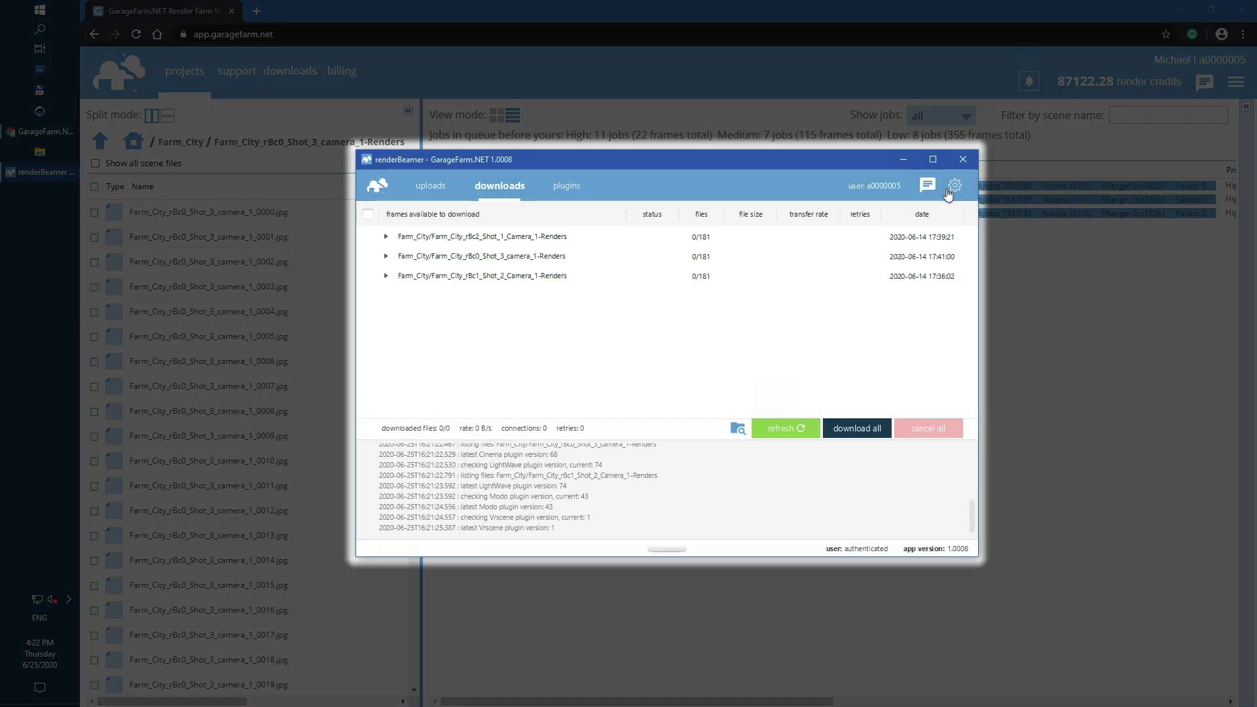
- Turn on auto download for the Shot_1, Shot_3 and Shot_2 renders and refresh to start fetching frames
{"action": "left_click", "coordinate": [955, 185]}
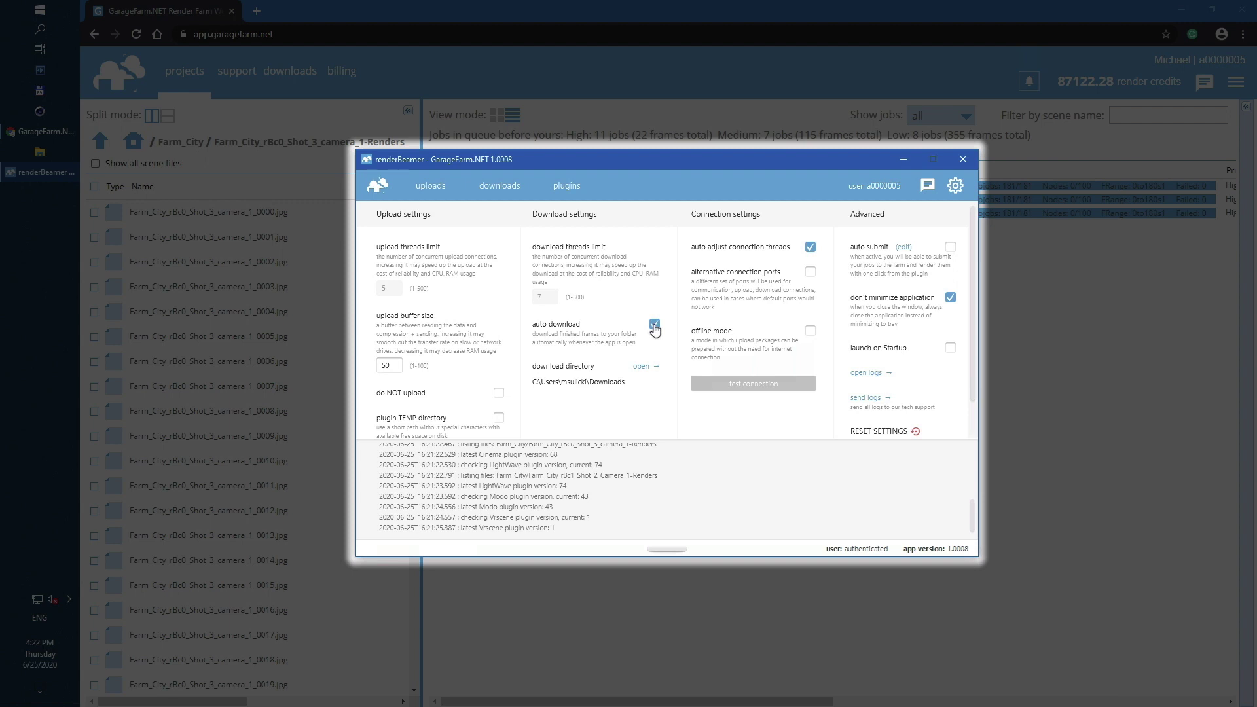
{"action": "left_click", "coordinate": [496, 190]}
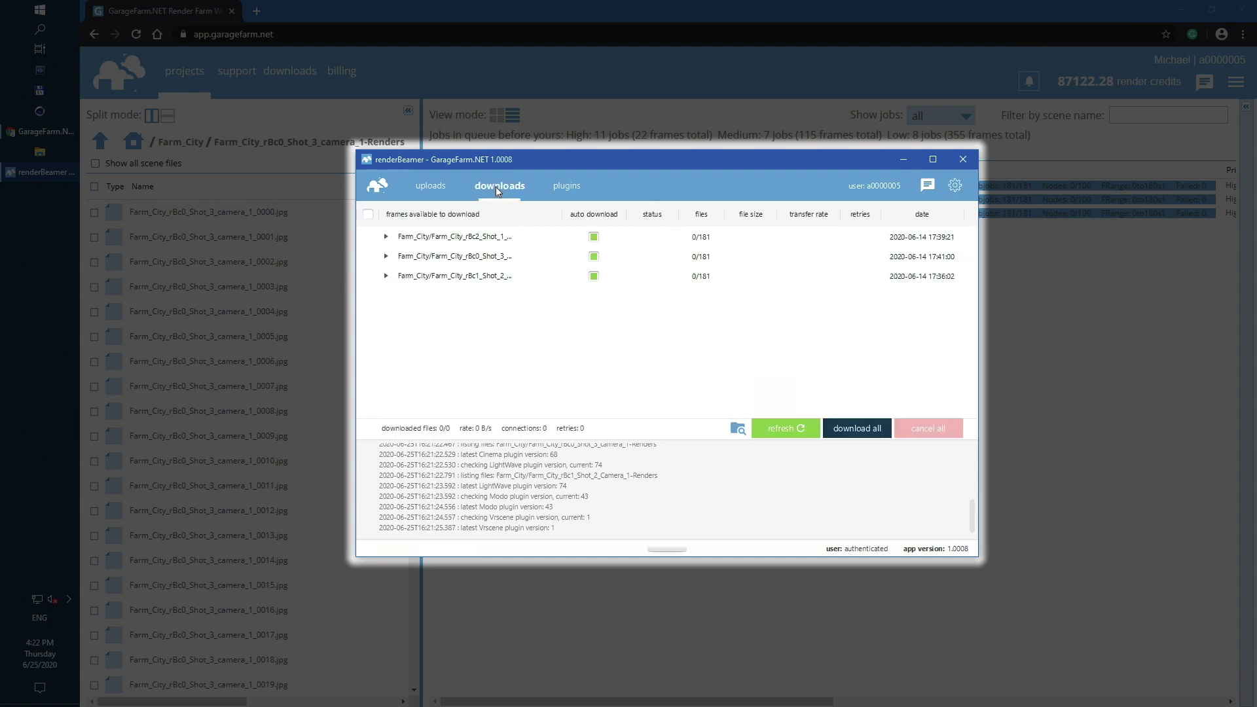
{"action": "left_click", "coordinate": [593, 238]}
{"action": "left_click", "coordinate": [594, 257]}
{"action": "left_click", "coordinate": [593, 276]}
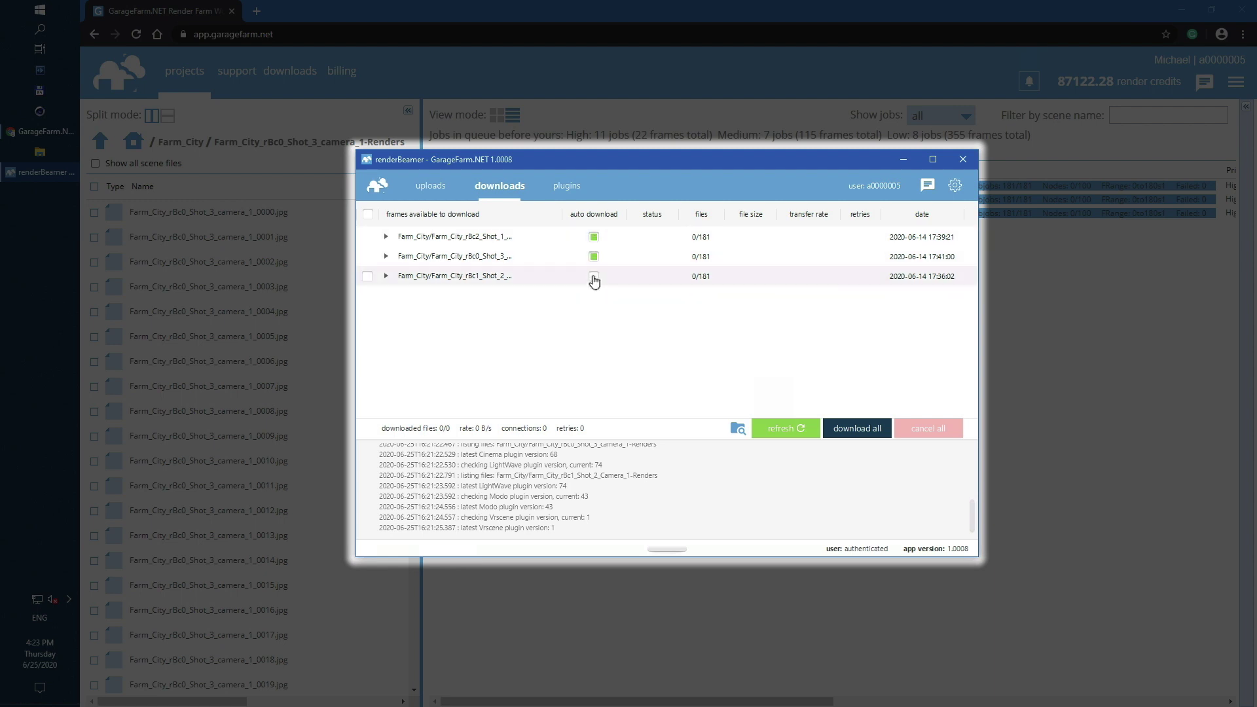
{"action": "left_click", "coordinate": [784, 428]}
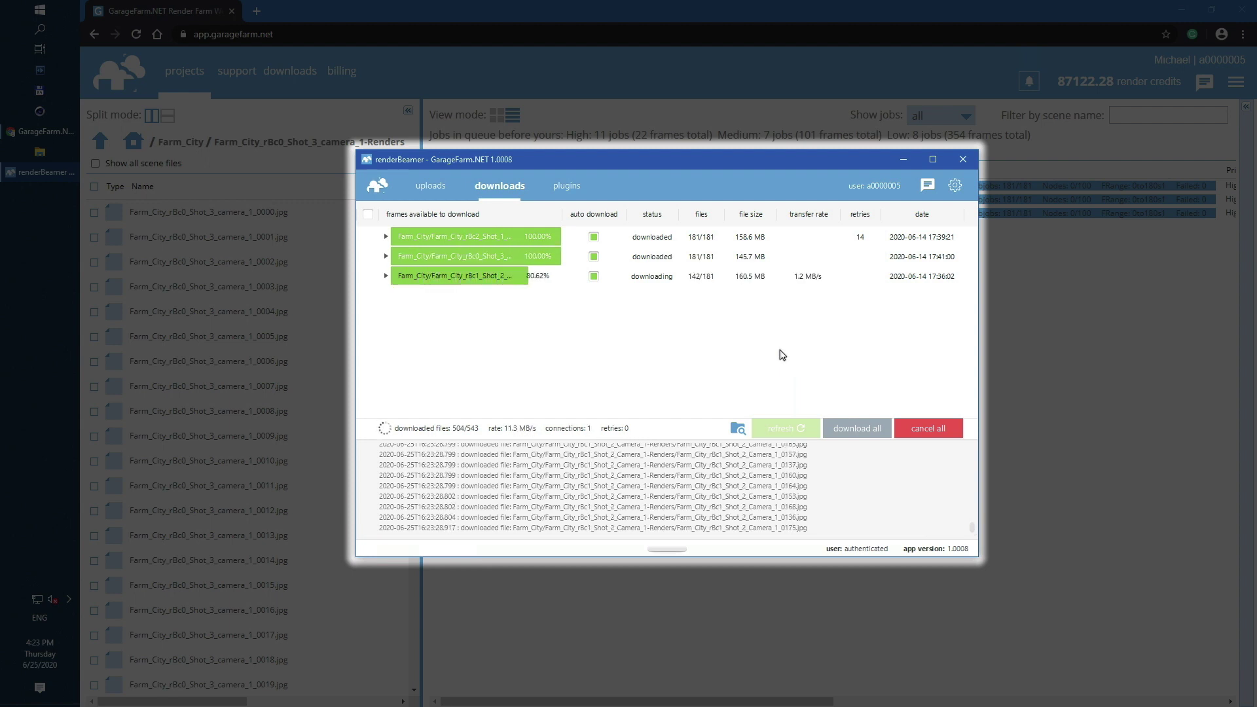
- Check the Shot_1, Shot_3 and Shot_2 frame lists at 181/181, then bring up Shot_1's actions
{"action": "left_click", "coordinate": [386, 237]}
{"action": "left_click", "coordinate": [386, 237]}
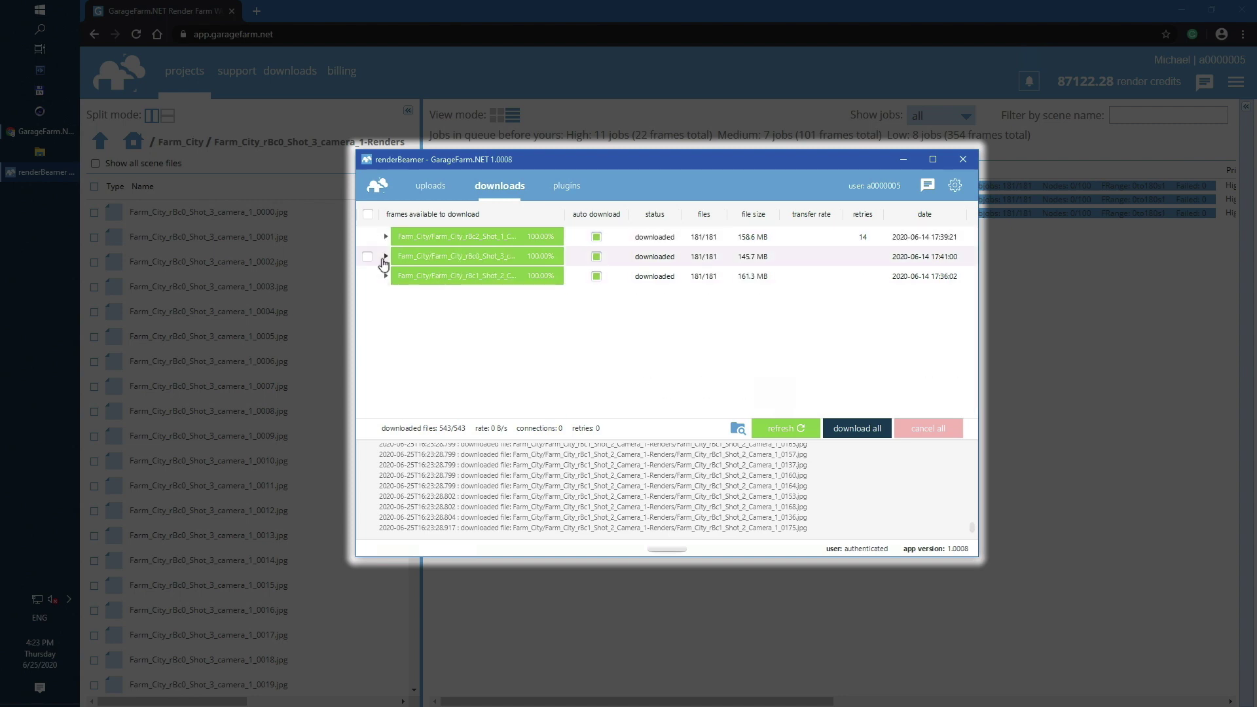
{"action": "left_click", "coordinate": [386, 257]}
{"action": "left_click", "coordinate": [385, 256]}
{"action": "left_click", "coordinate": [385, 276]}
{"action": "left_click", "coordinate": [386, 277]}
{"action": "right_click", "coordinate": [419, 238]}
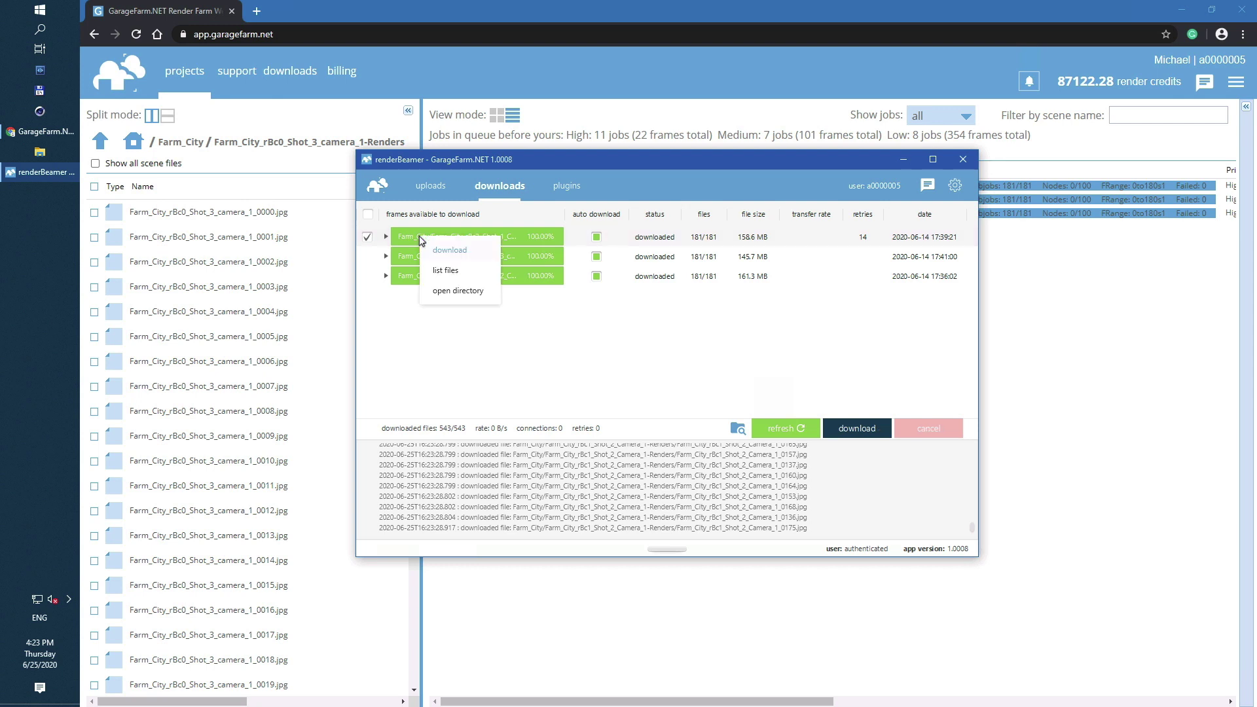
- Open Shot_1's local folder, scroll its 181 frames, then go up to Farm_City and select Shot_2's folder
{"action": "left_click", "coordinate": [466, 292]}
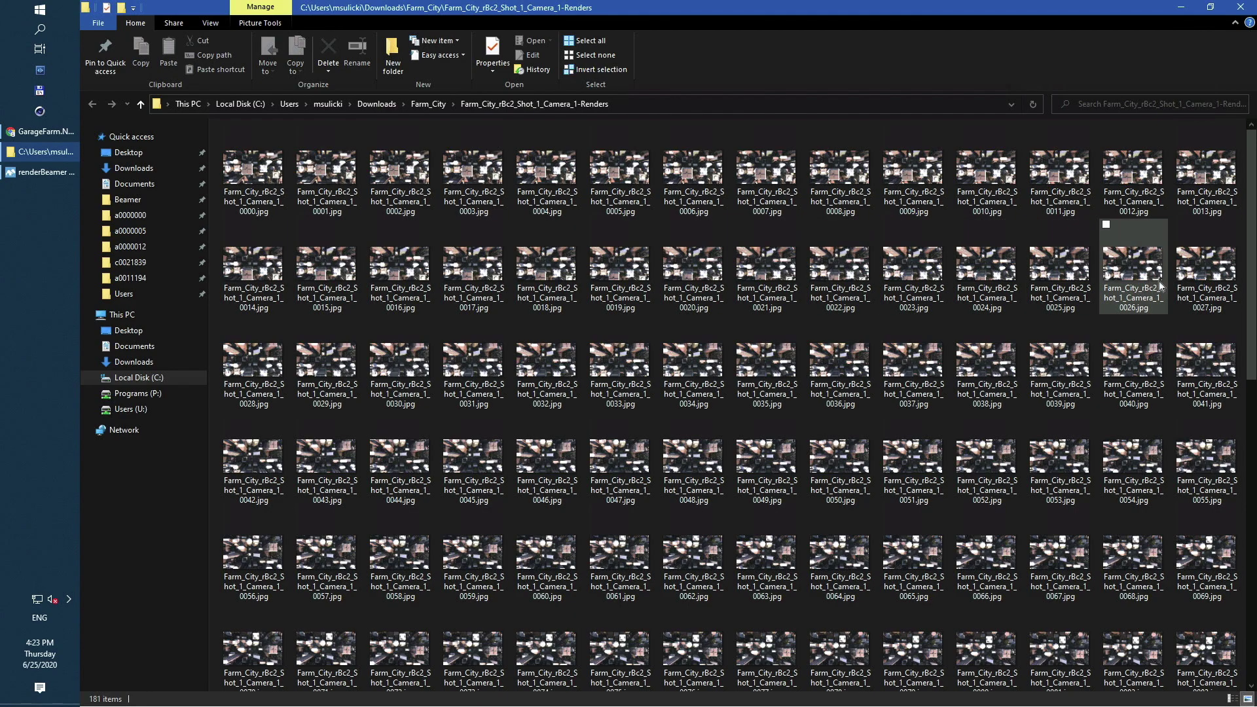
{"action": "left_click_drag", "start_coordinate": [1252, 332], "coordinate": [1236, 623]}
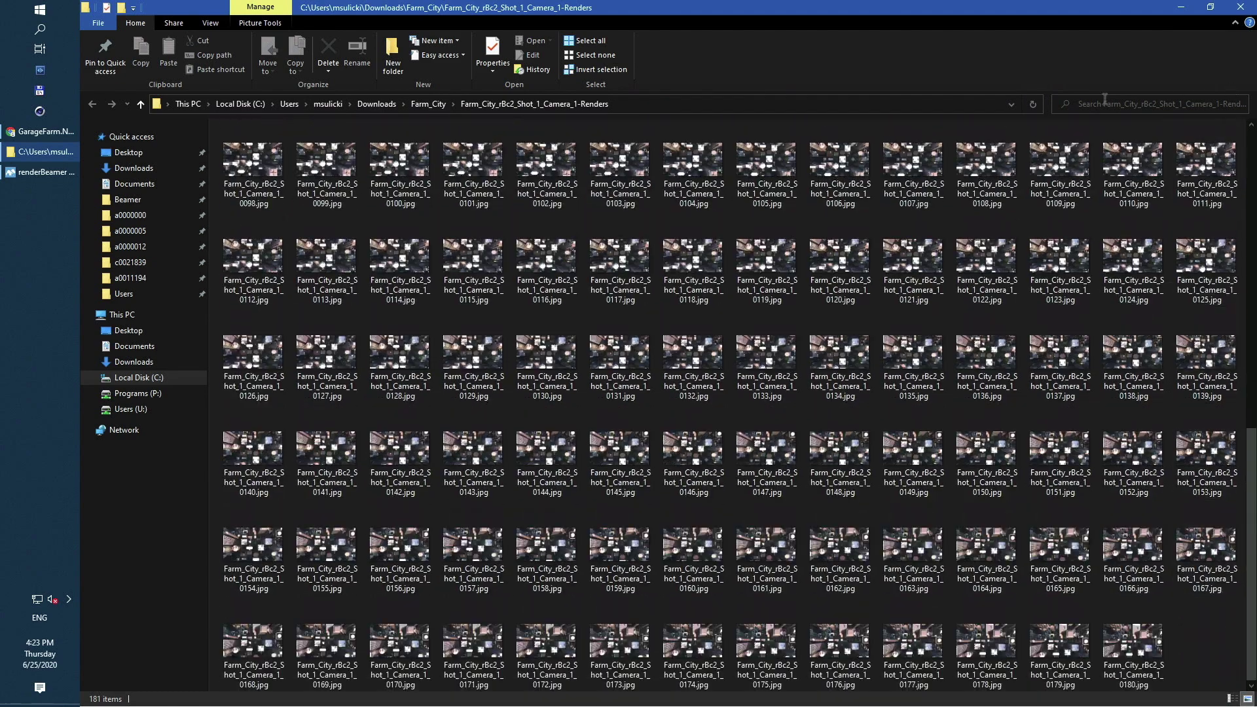
{"action": "left_click", "coordinate": [426, 104]}
{"action": "left_click", "coordinate": [427, 159]}
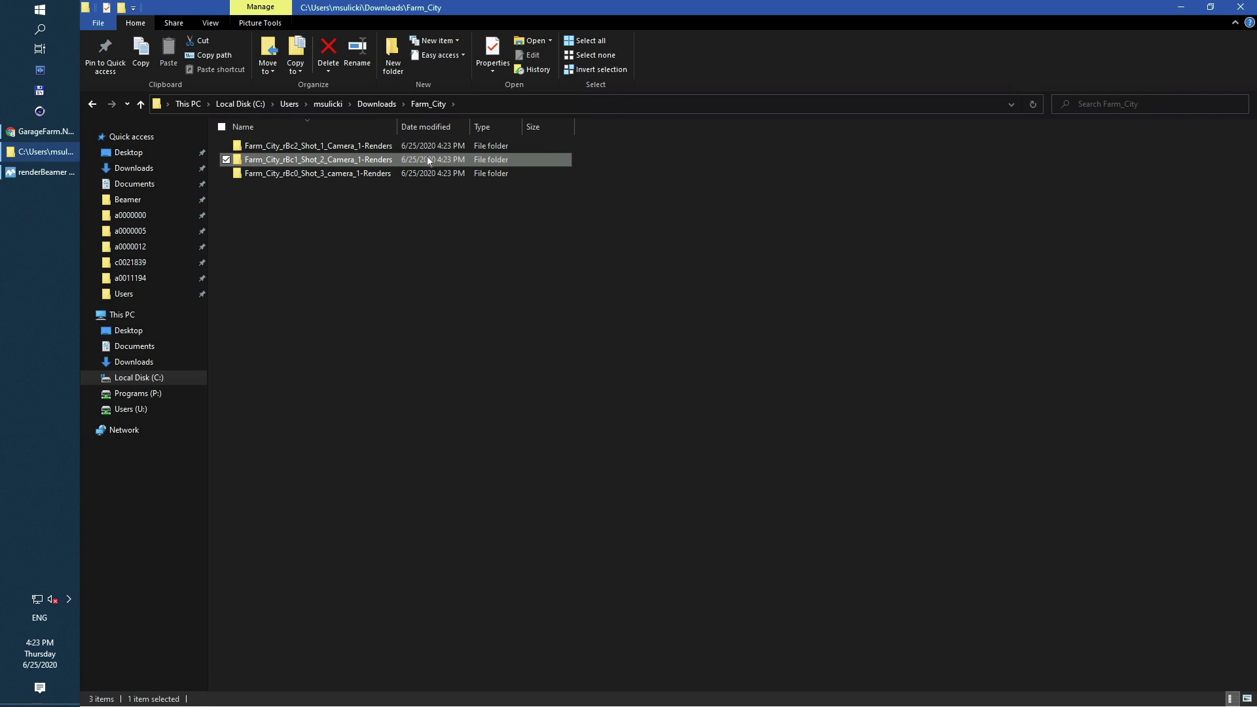